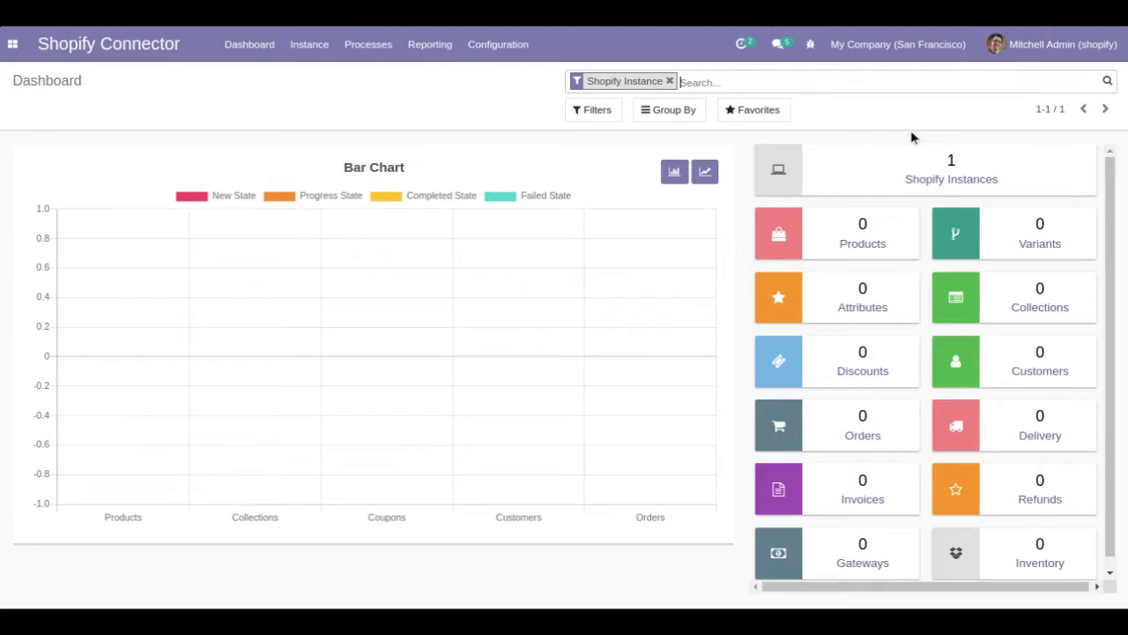
- Open the Shopify instances and review Test Instance's configuration, logs and additional record types
click(972, 182)
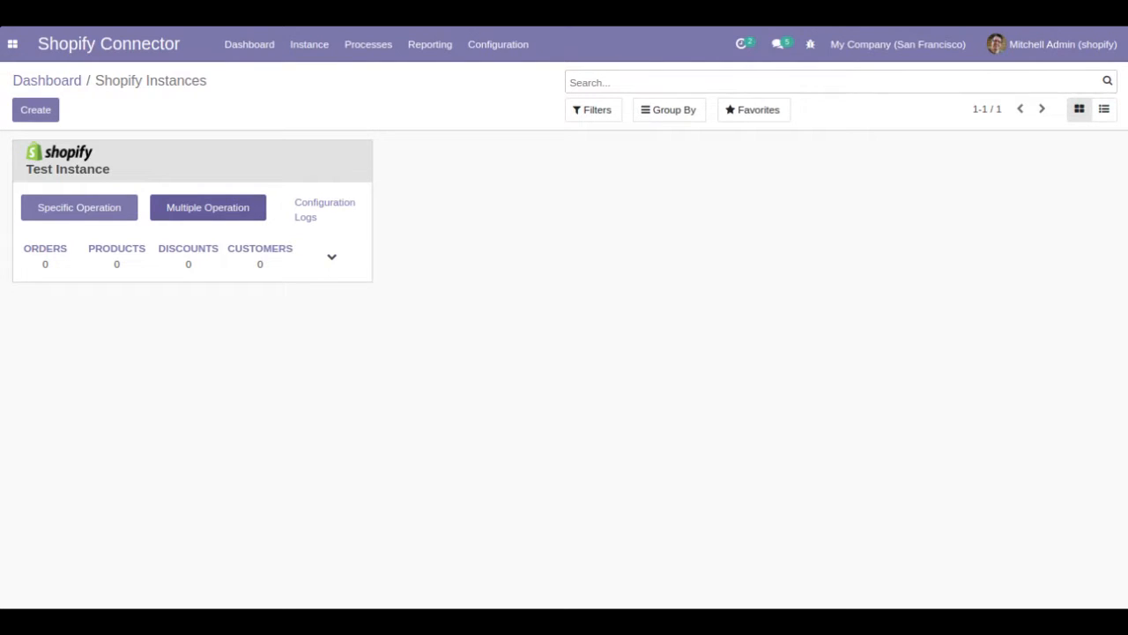
click(347, 211)
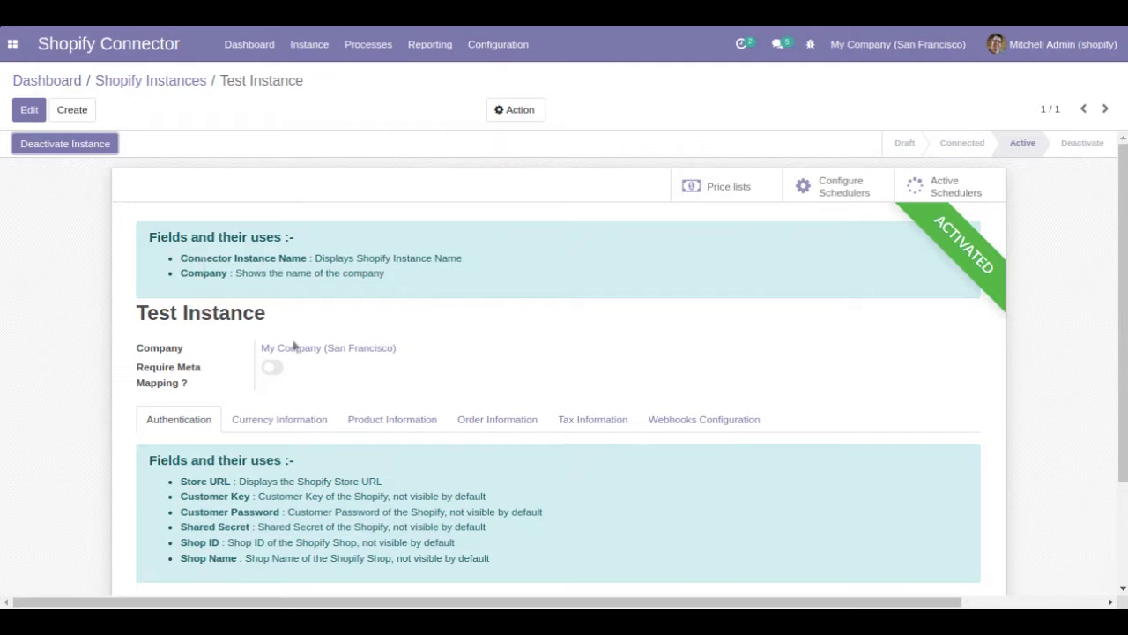
click(142, 85)
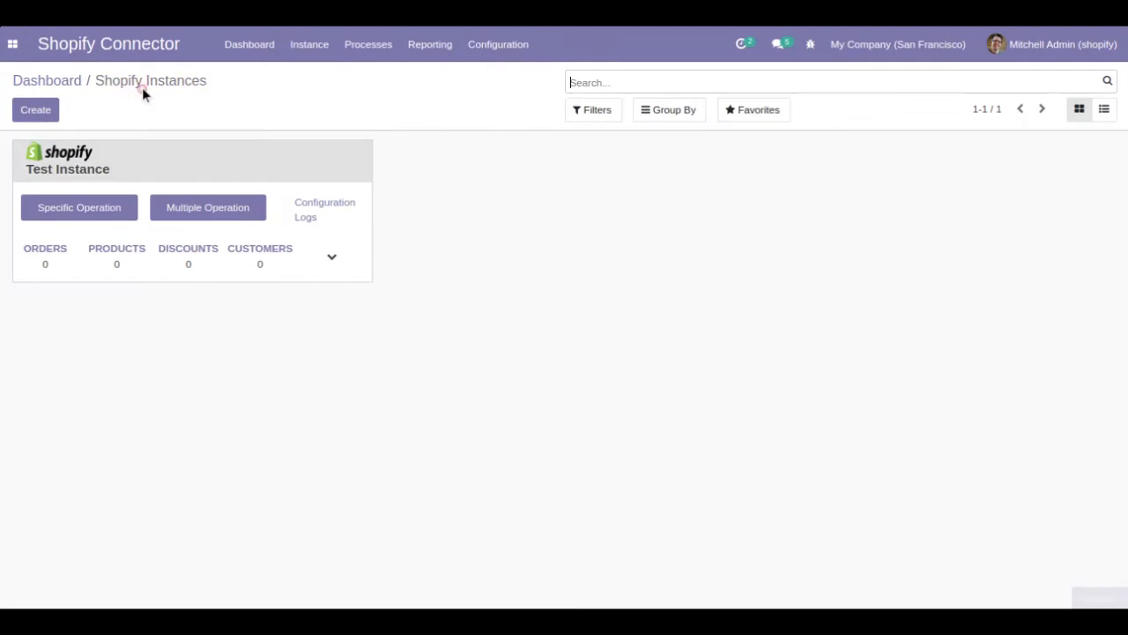
click(307, 217)
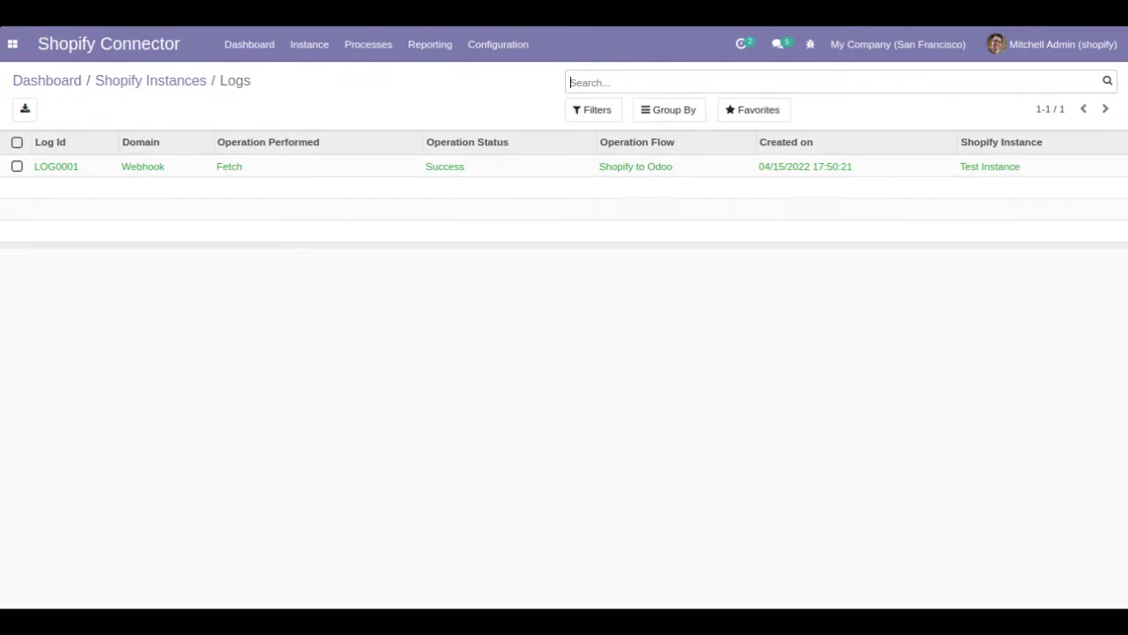
click(150, 82)
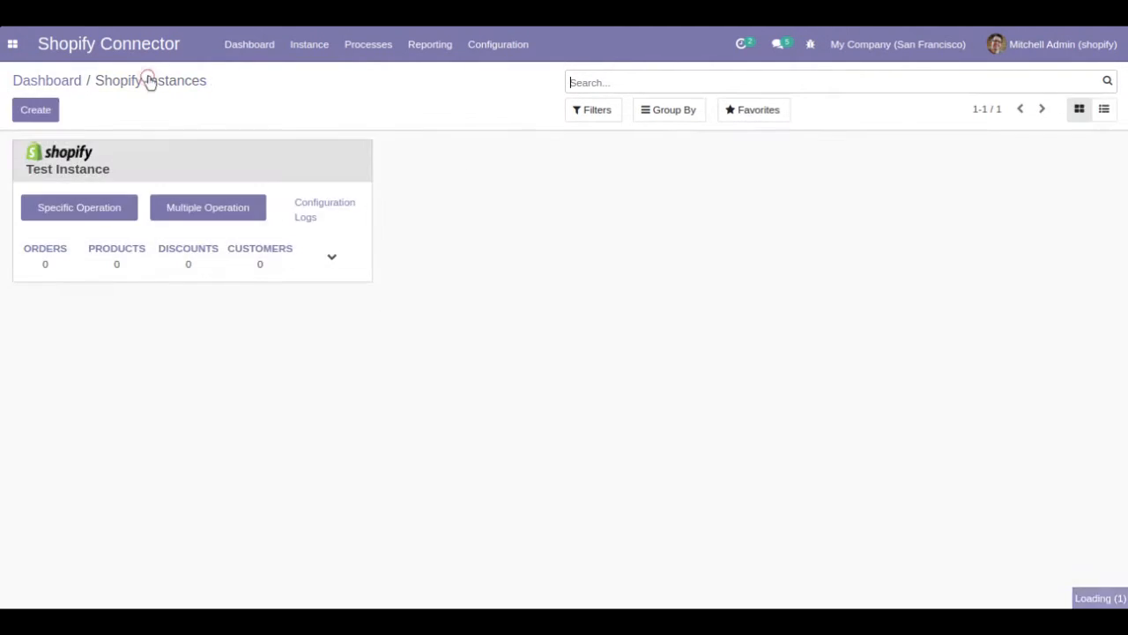
click(332, 257)
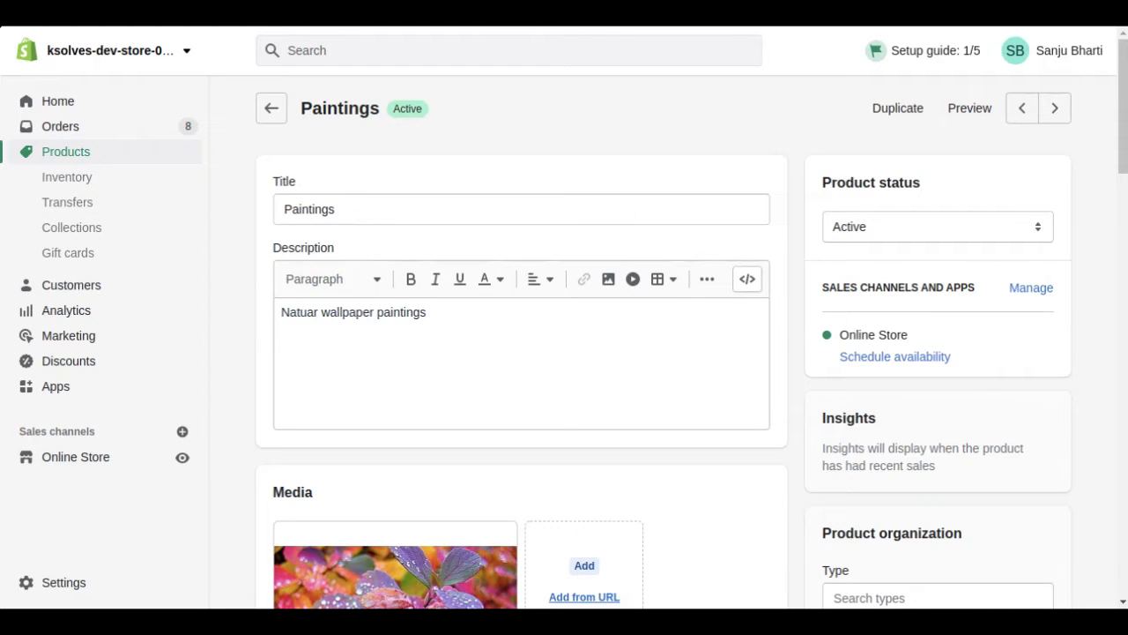
- After reviewing the Paintings product in Shopify, set up a Test Instance operation with Import Product, Shopify to Odoo and Specific Id Filter
scroll(970, 108, down, 10)
scroll(710, 108, up, 10)
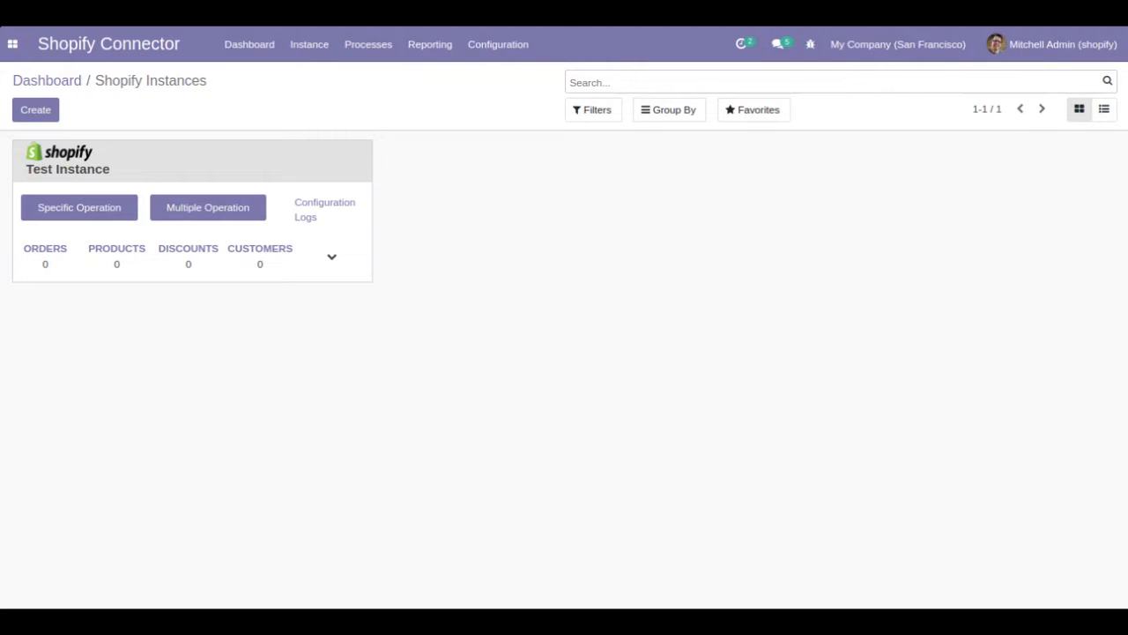
click(49, 216)
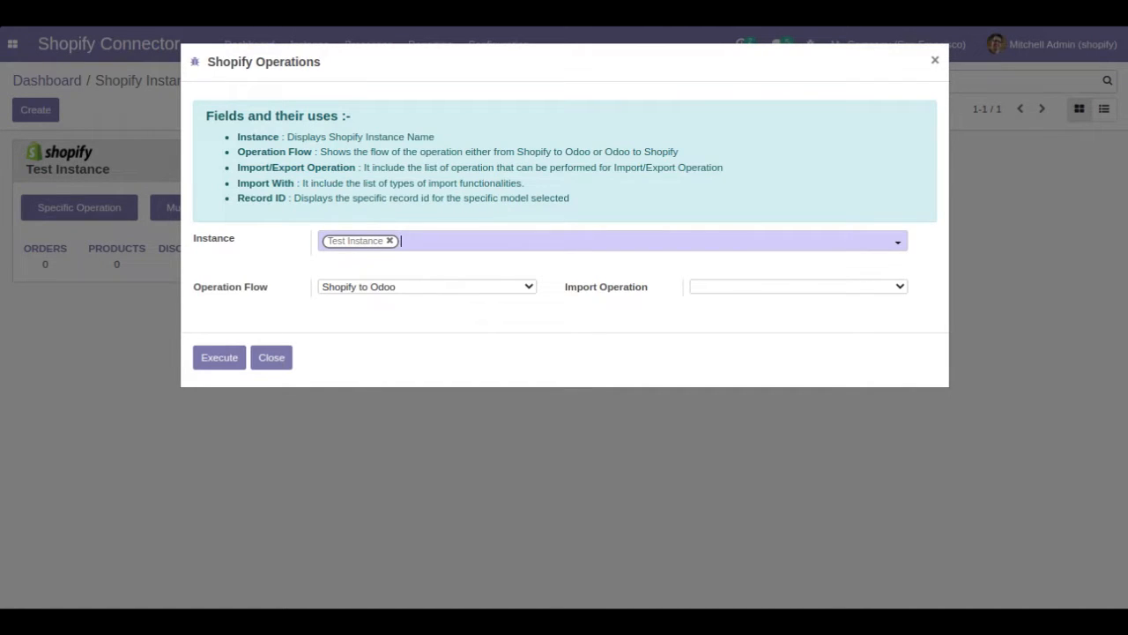
click(842, 287)
click(829, 344)
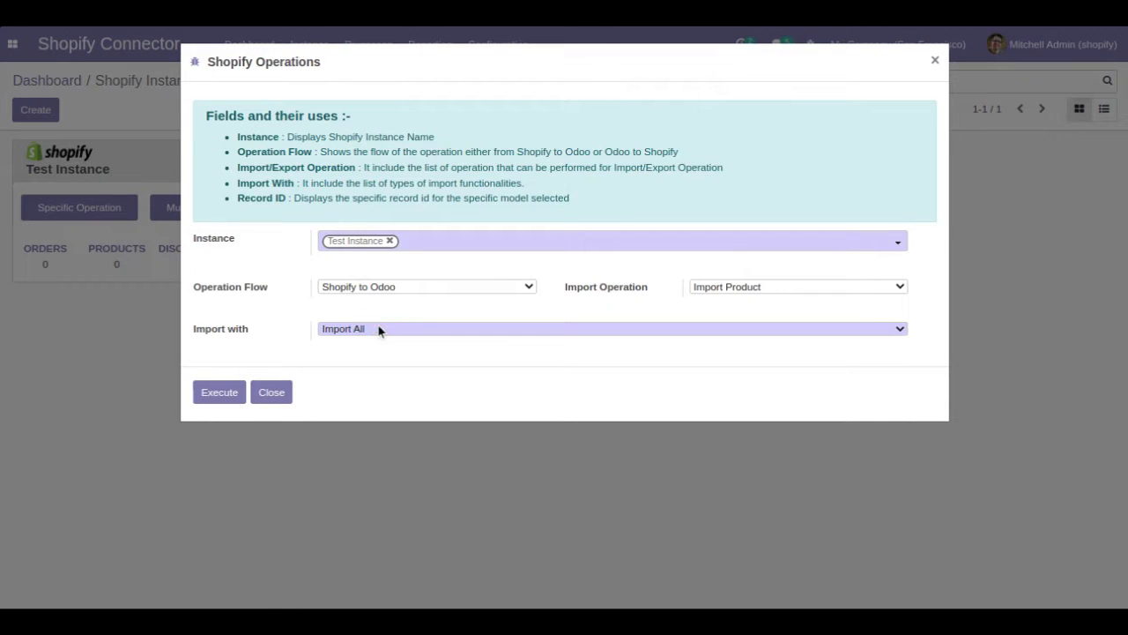
click(582, 357)
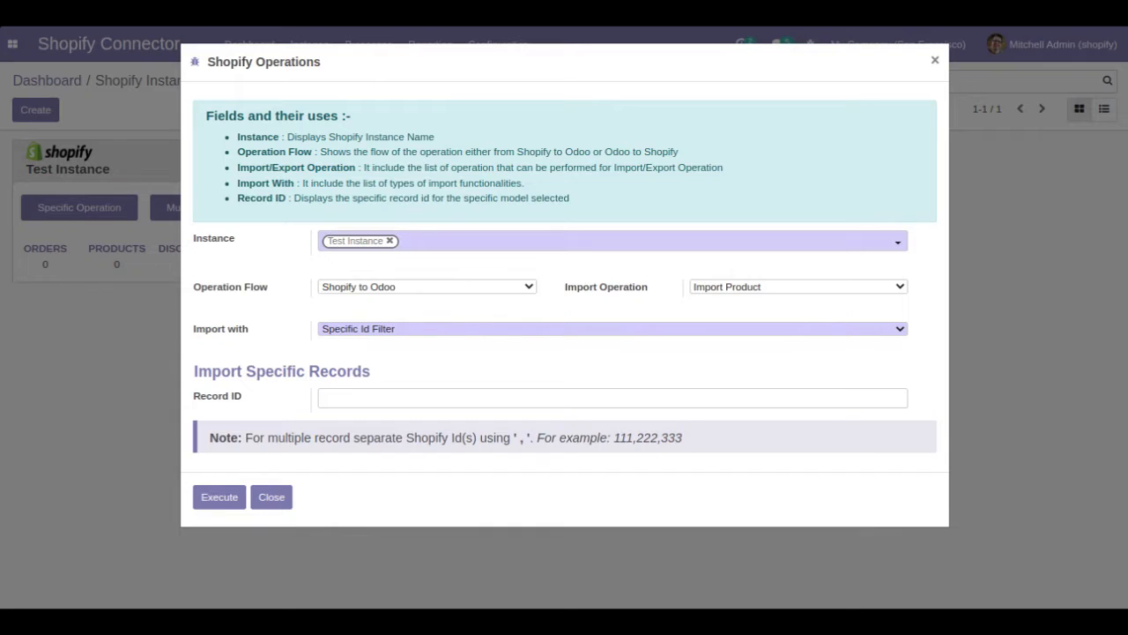
click(391, 396)
click(556, 394)
key(ctrl+v)
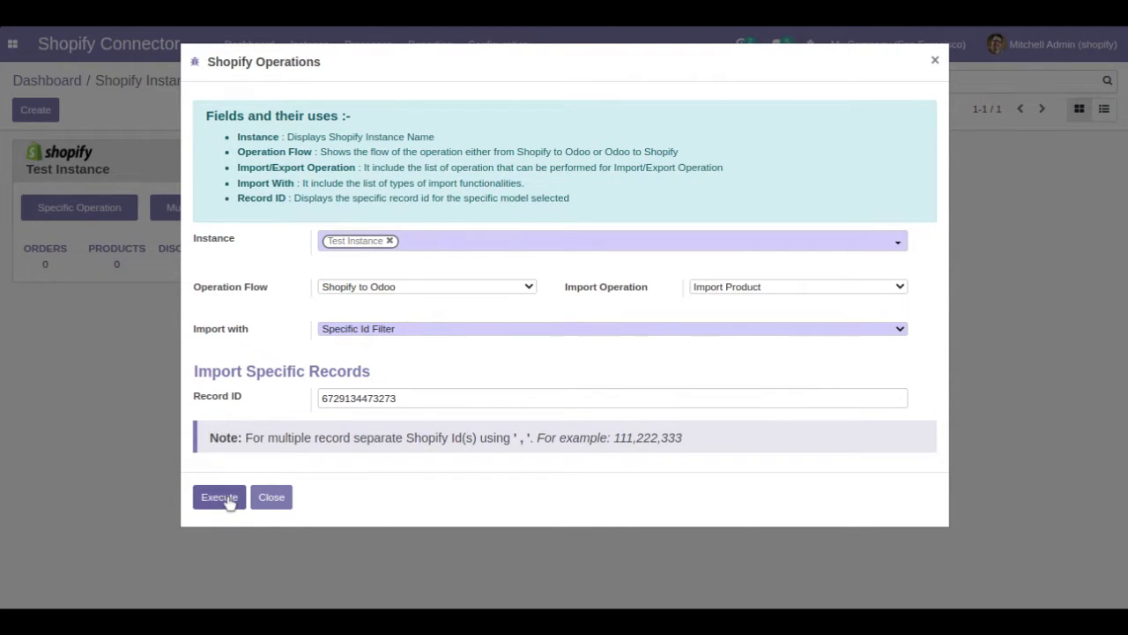
click(220, 497)
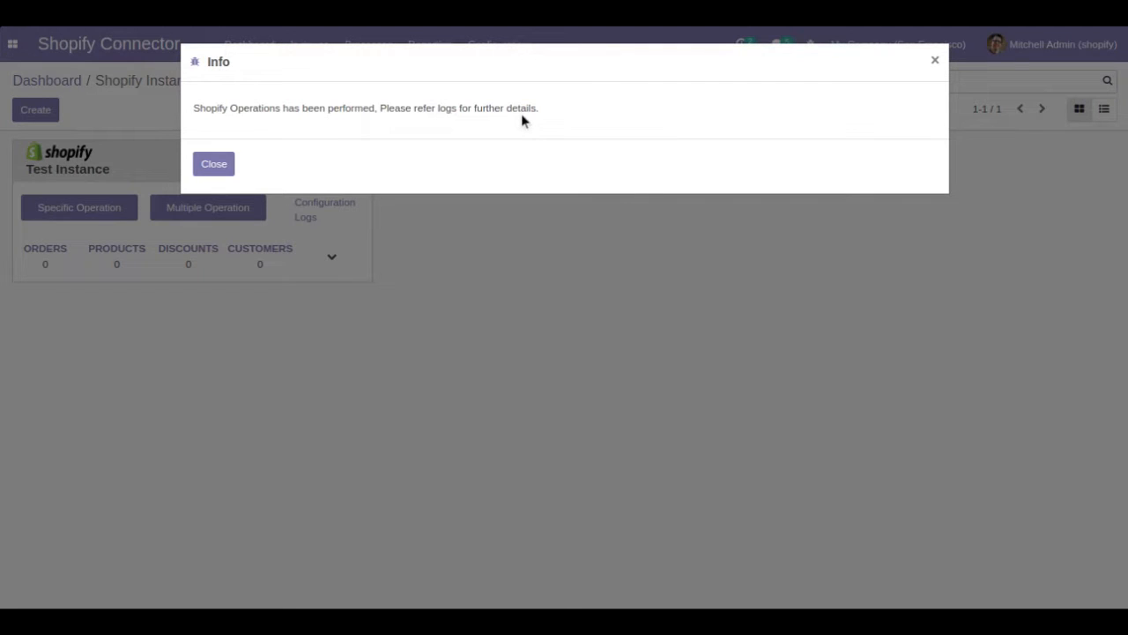
click(217, 165)
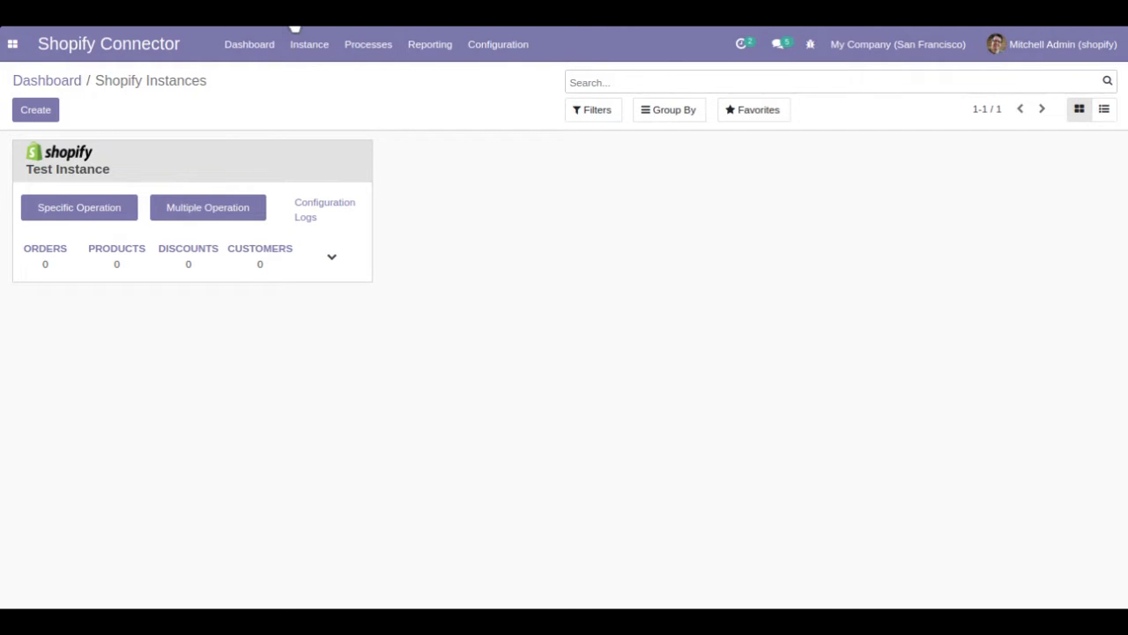
- Check the import in the queue jobs and open the Paintings record among Test Instance's Shopify products
click(389, 51)
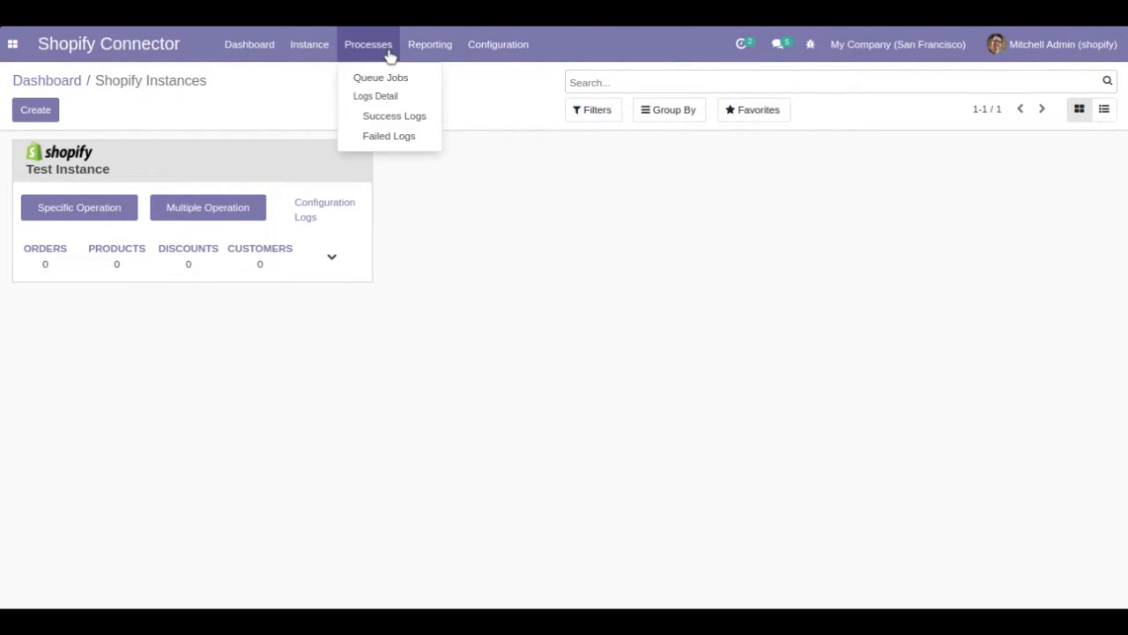
click(395, 79)
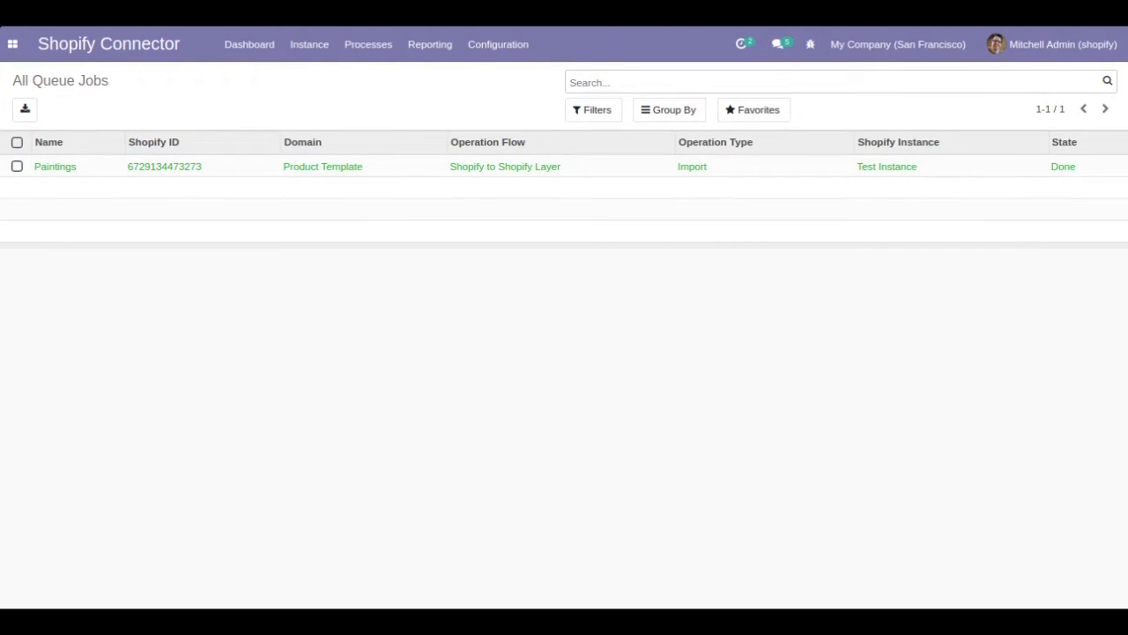
click(326, 48)
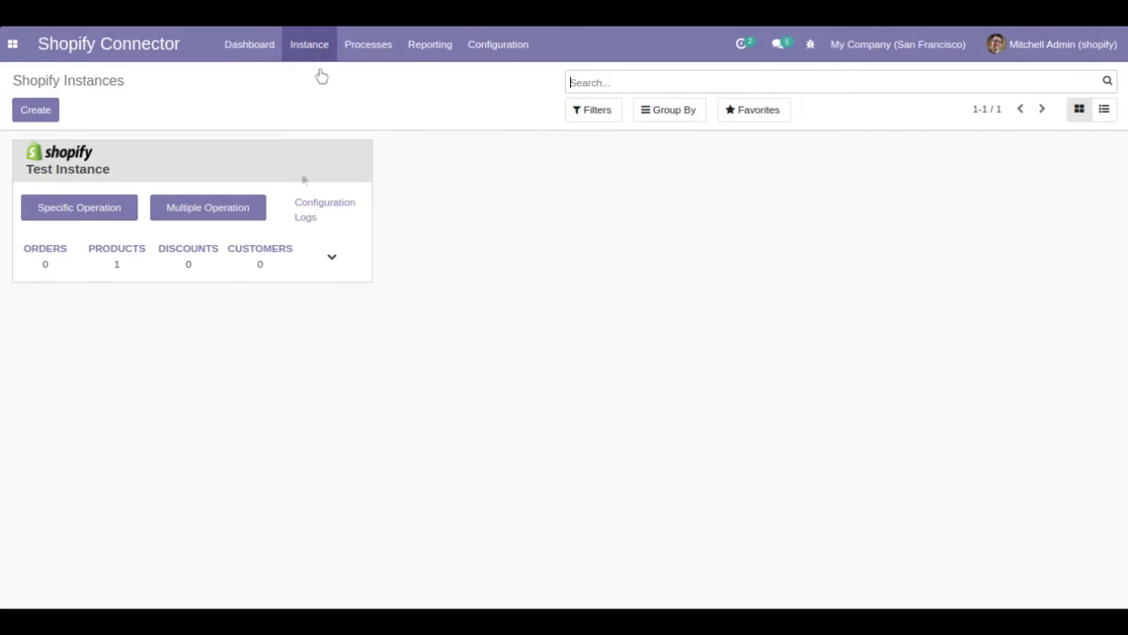
click(91, 254)
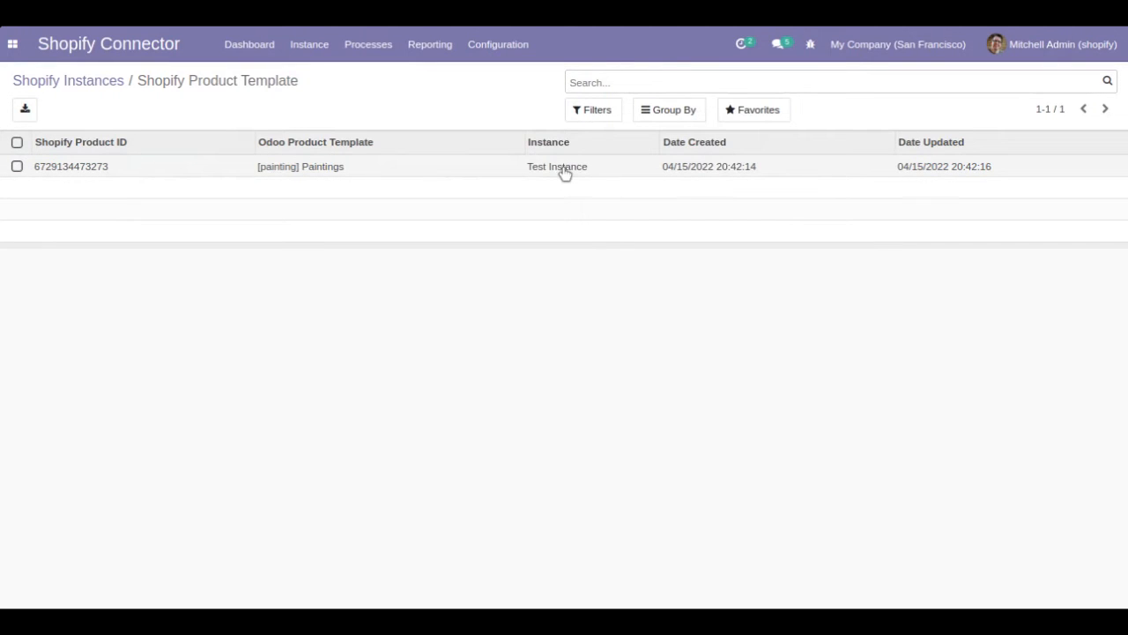
click(433, 171)
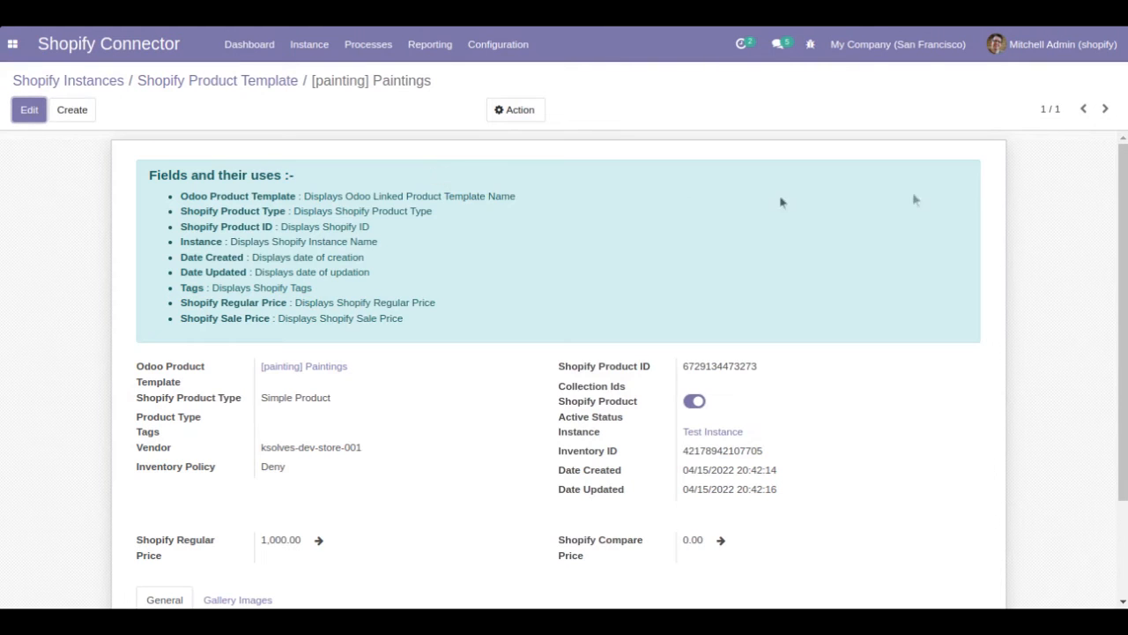
- Open the Odoo product linked to Paintings and inspect its related Shopify product record
click(322, 369)
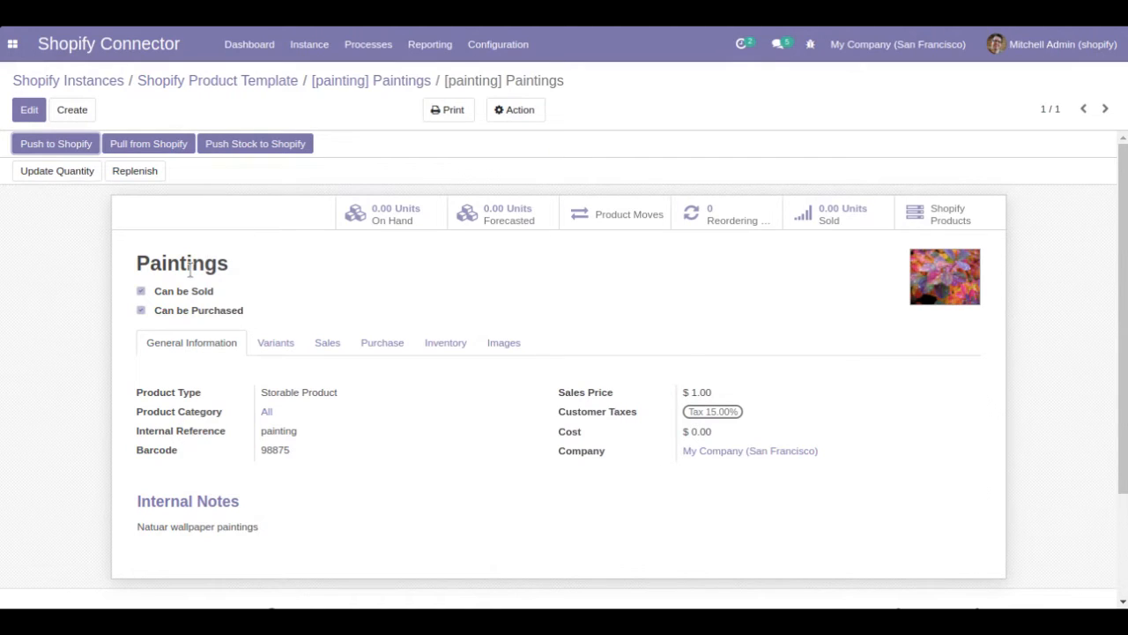
click(943, 225)
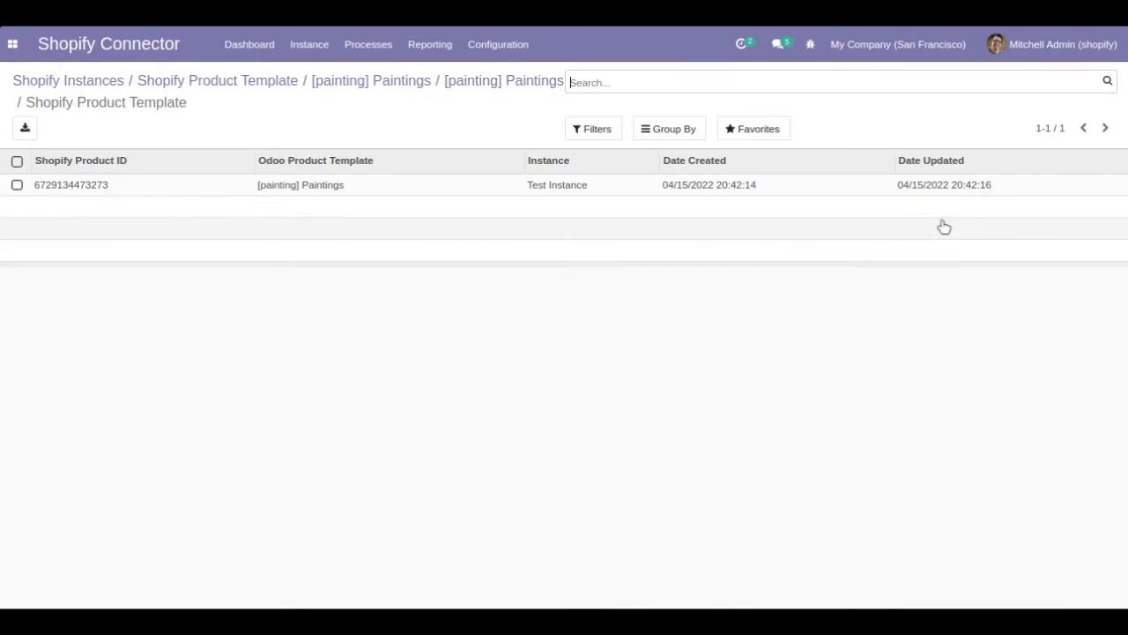
click(460, 196)
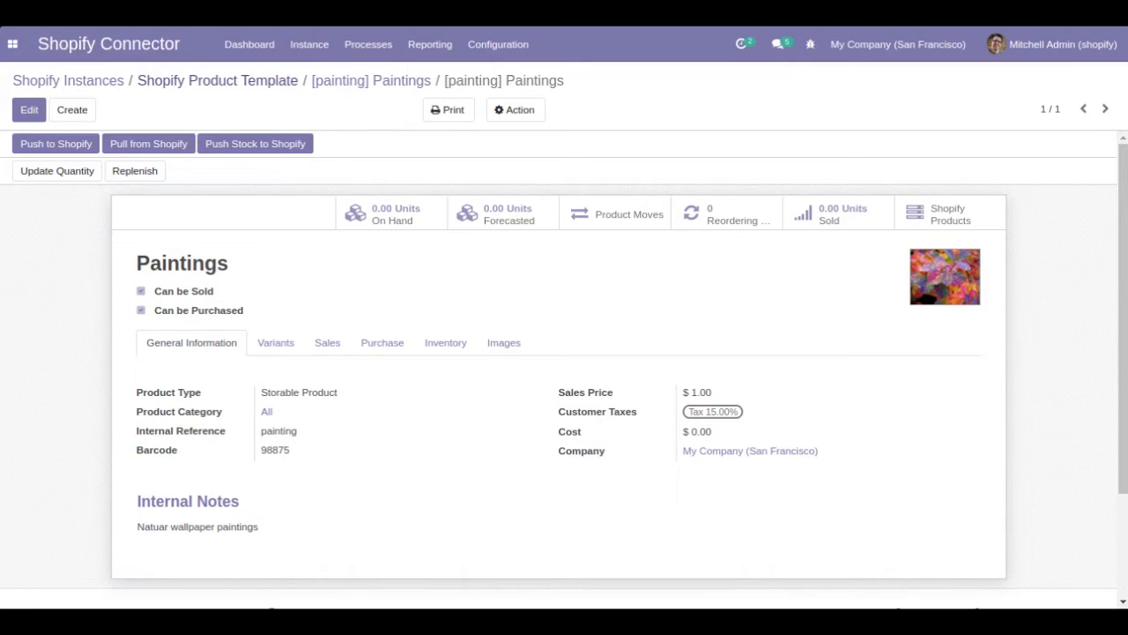
- Return to the Paintings record in the Shopify product templates and view its available sync actions
click(265, 81)
click(300, 168)
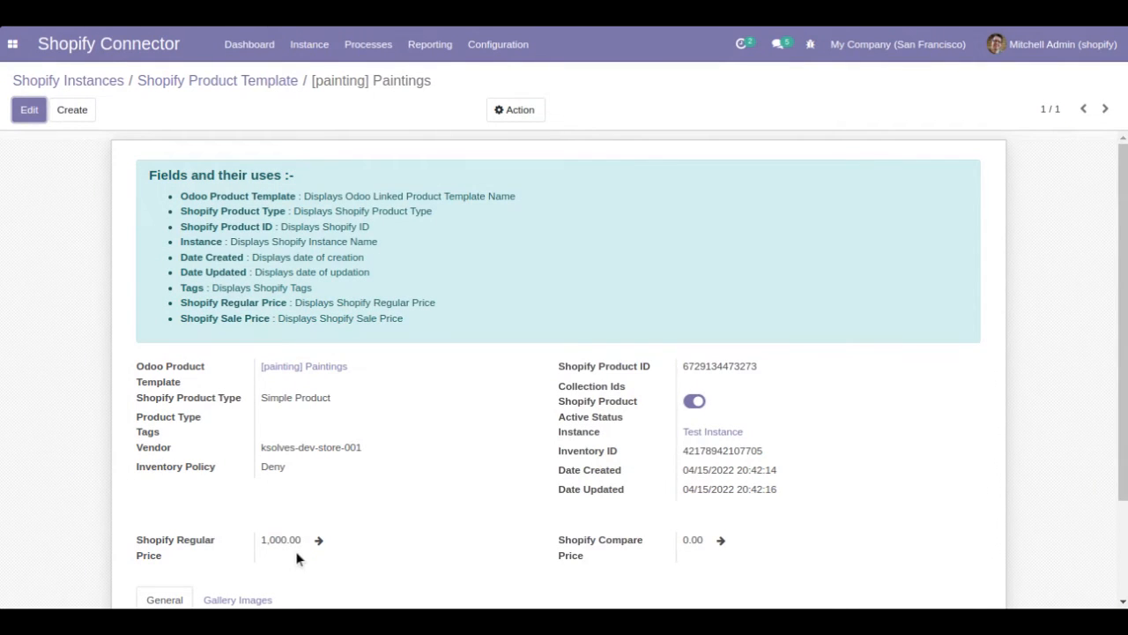
click(515, 110)
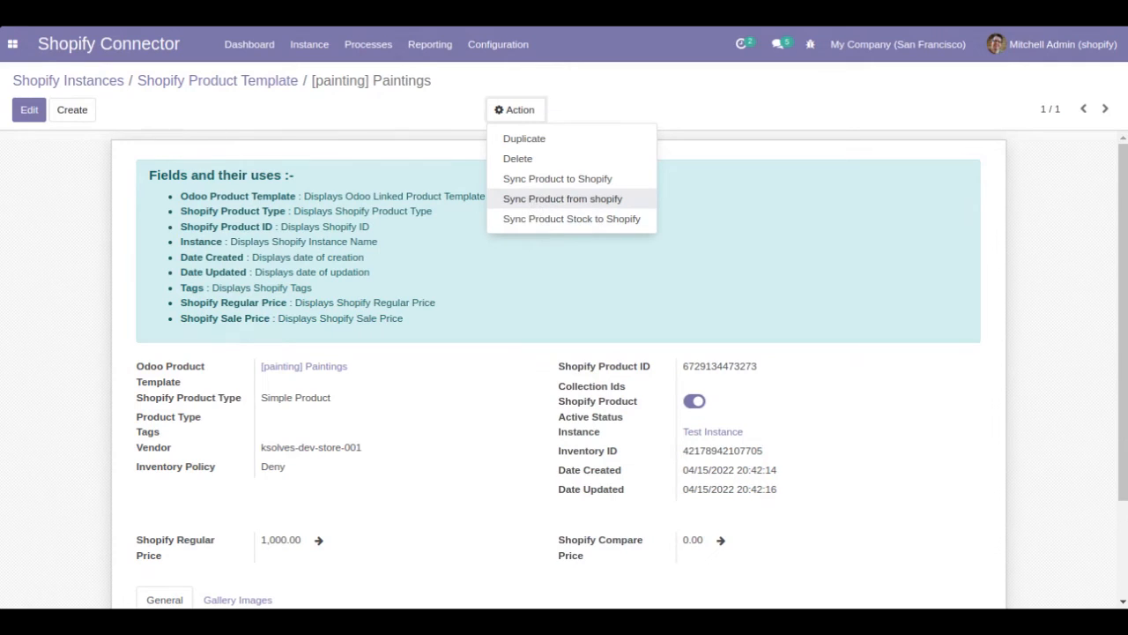
- Pull the linked Paintings product's data from Shopify and check the Shopify regular price on its template record
click(336, 368)
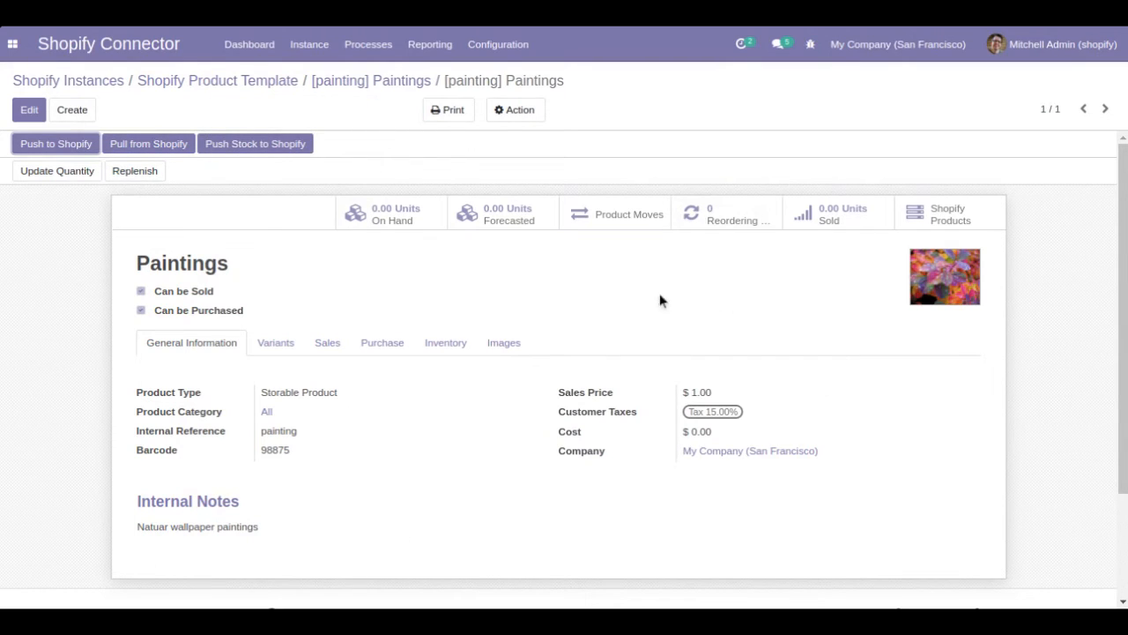
click(170, 147)
click(337, 88)
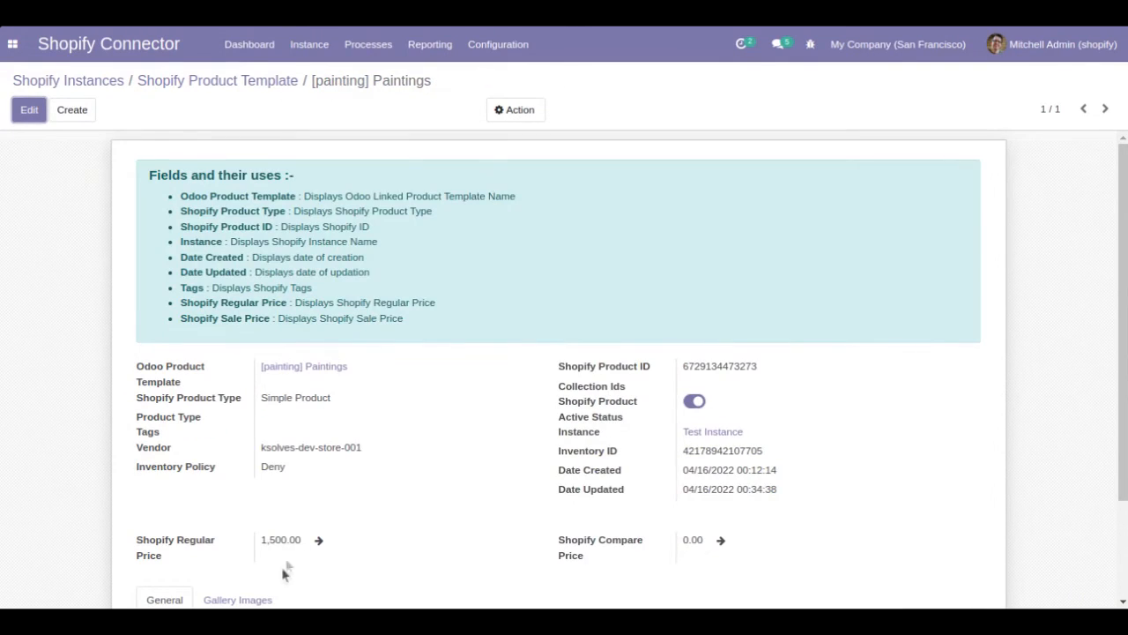
drag(261, 539, 297, 551)
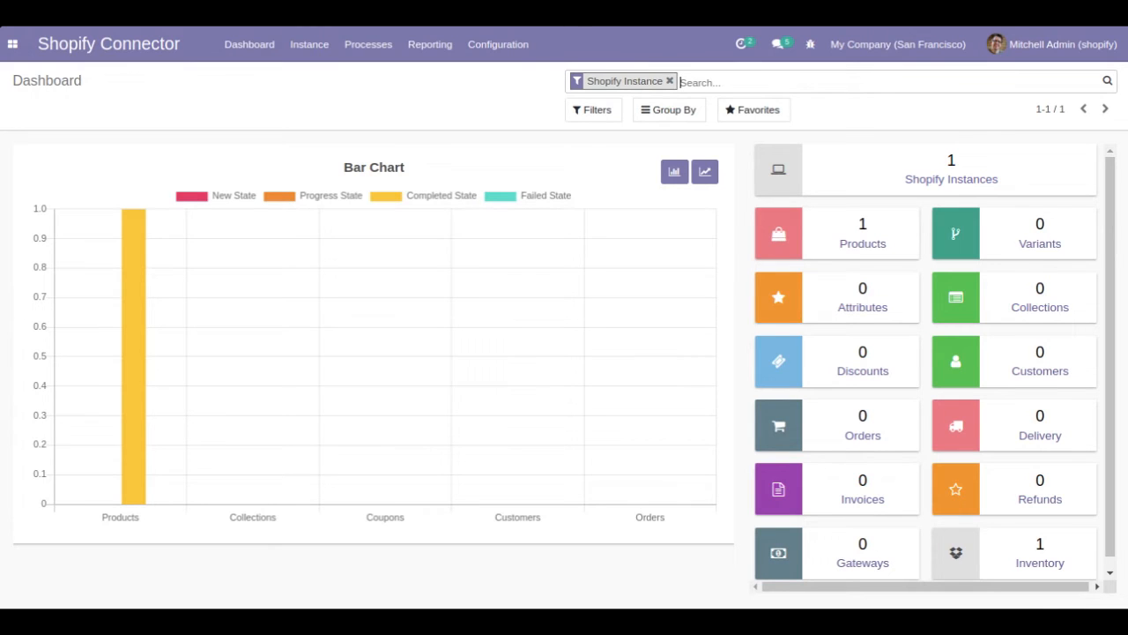
- Switch to the Sales app and open its product list
click(14, 49)
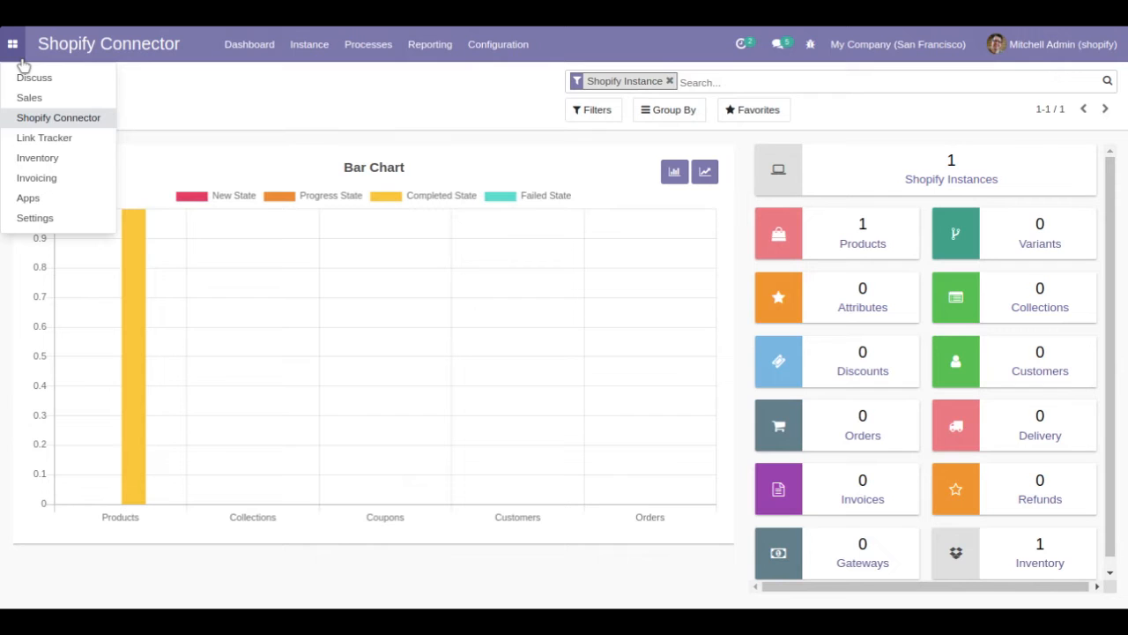
click(37, 105)
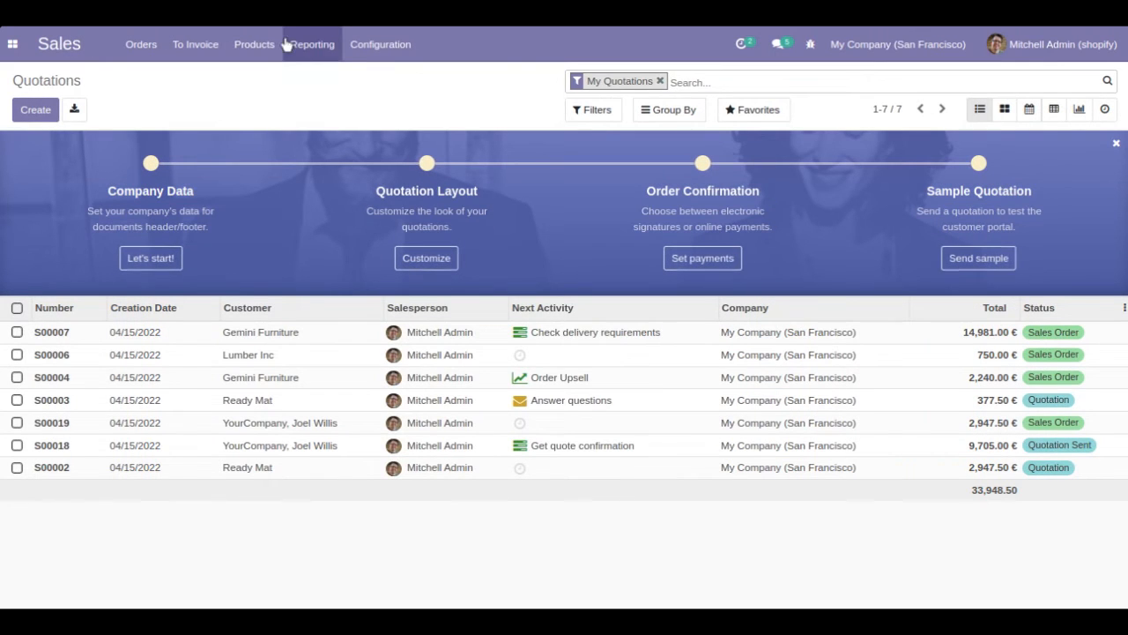
click(272, 51)
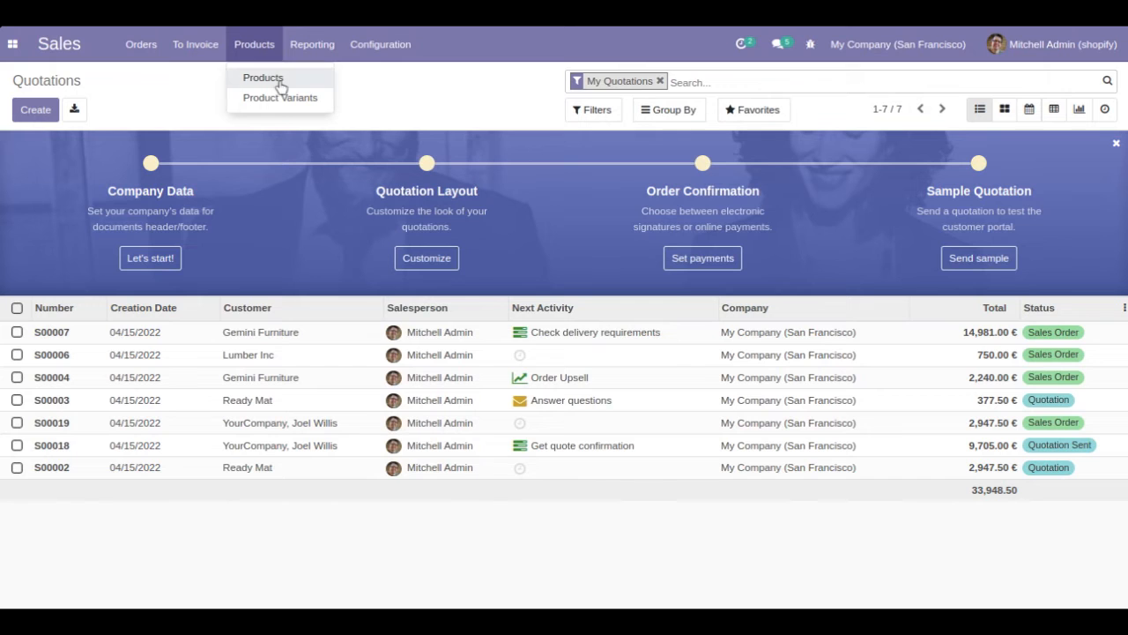
click(278, 79)
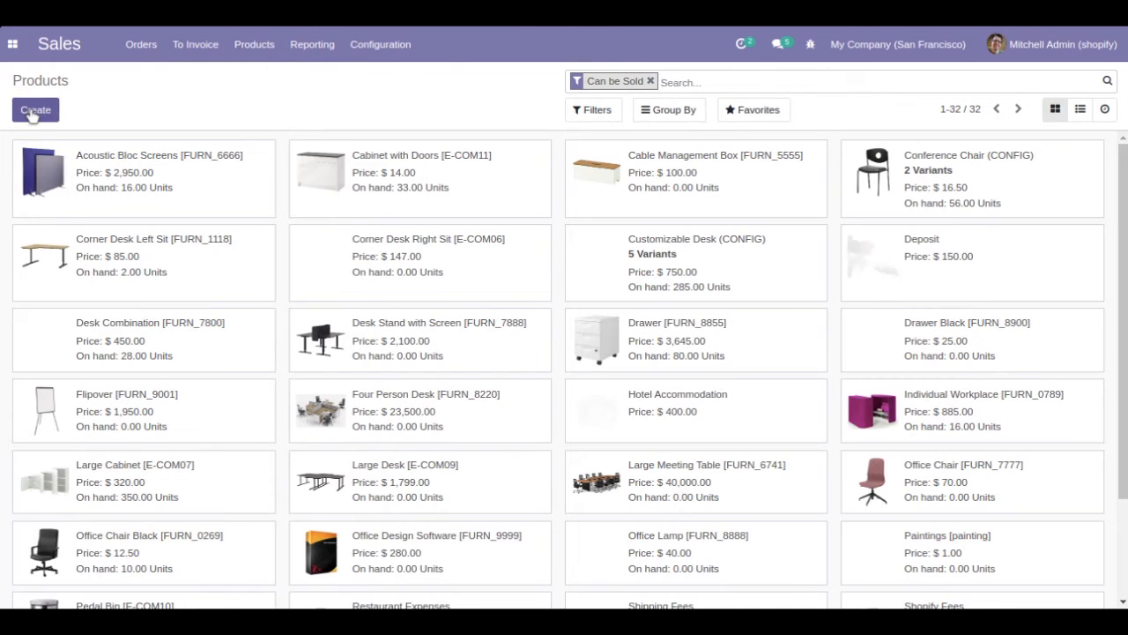
- Create and save the storable product Steel Bottles with a $500.00 sales price, 10.00 kg weight and 10 × 3 × 10 dimensions
click(33, 111)
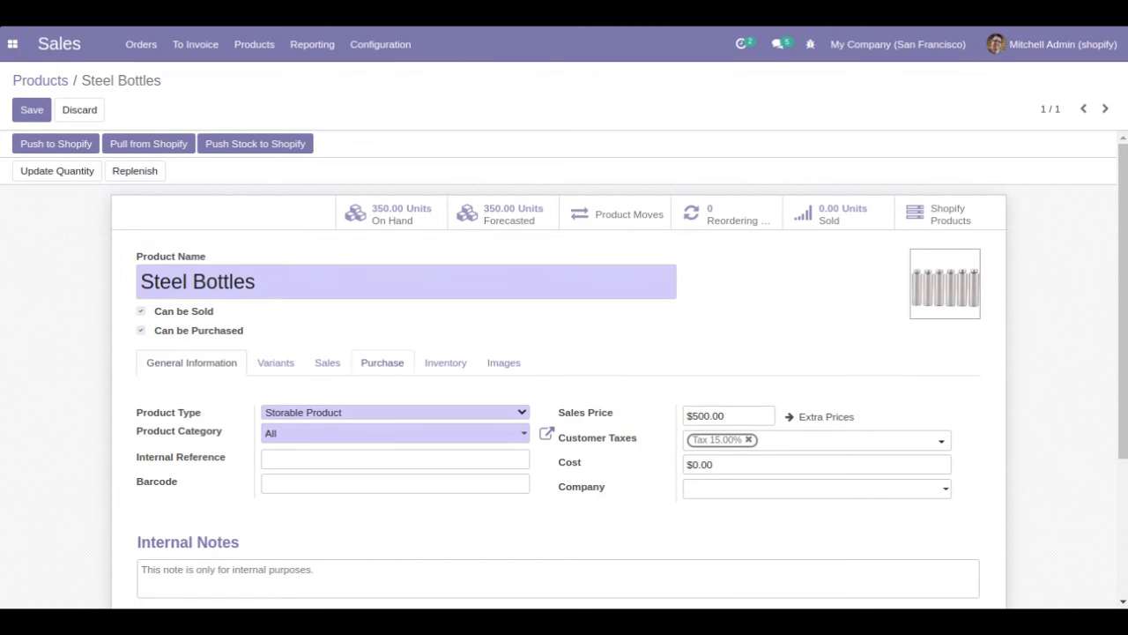
click(437, 366)
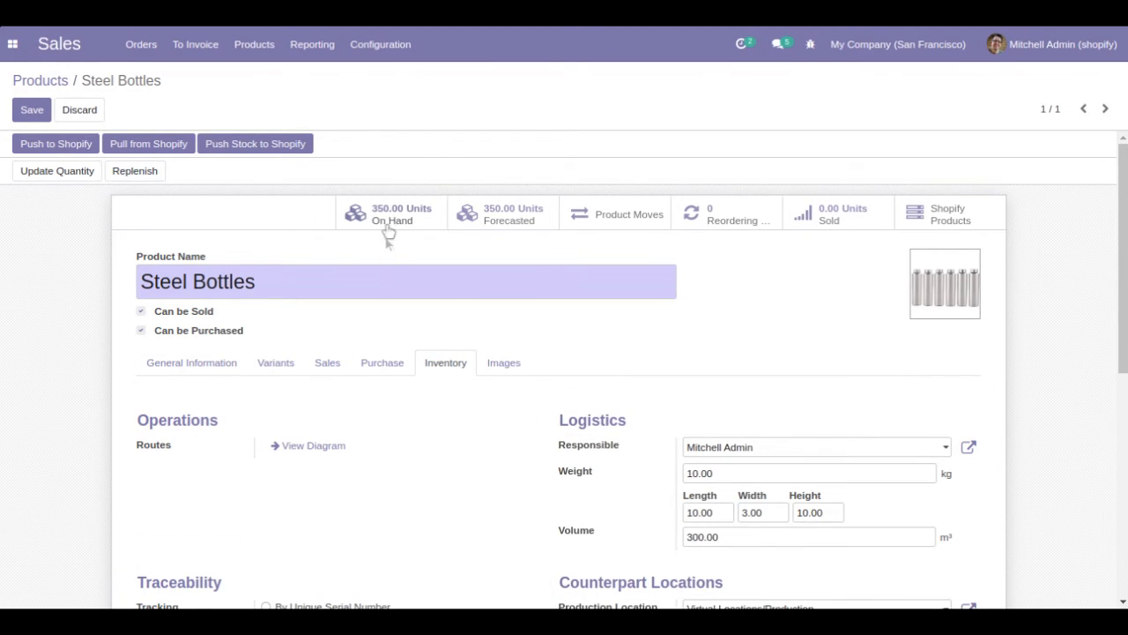
click(31, 112)
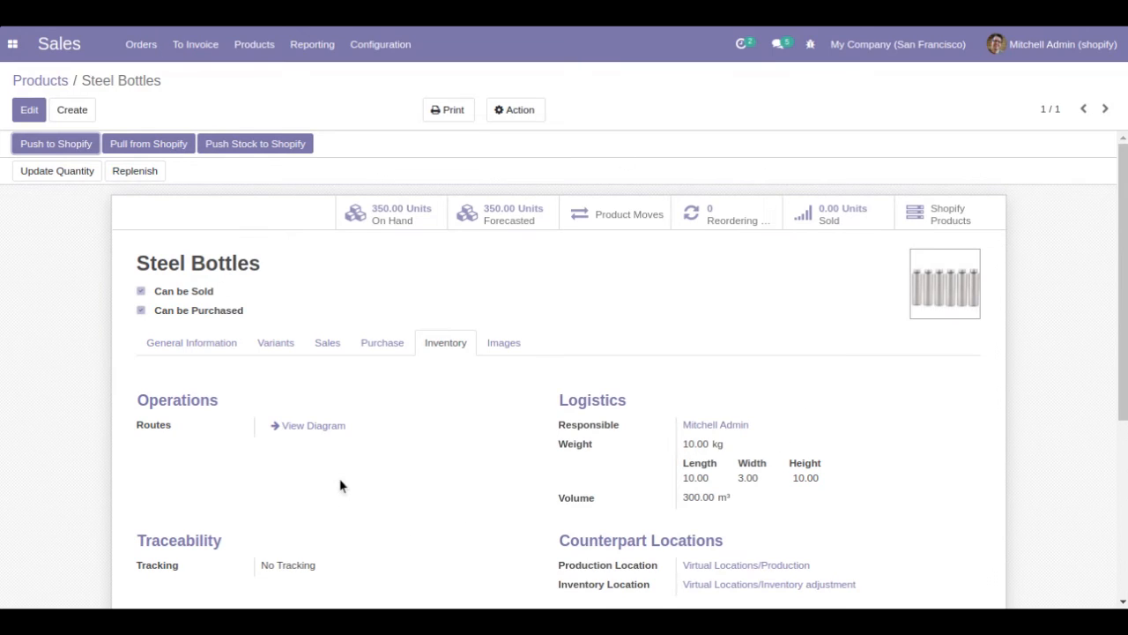
- Set up a push of Steel Bottles to Shopify for Test Instance with additional data enabled
click(522, 113)
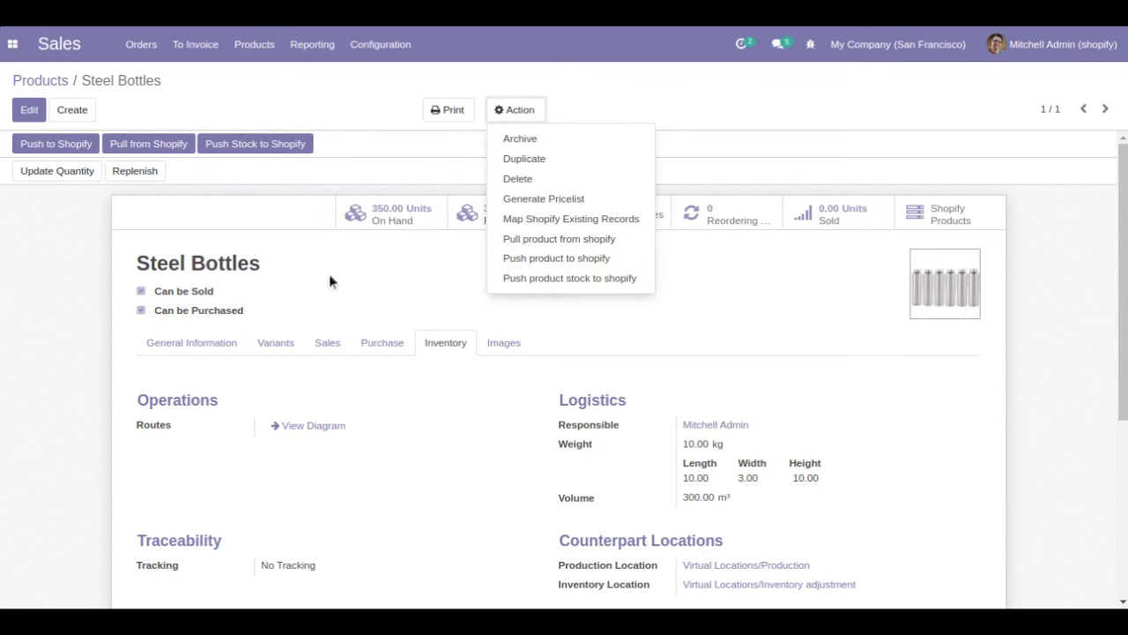
click(42, 148)
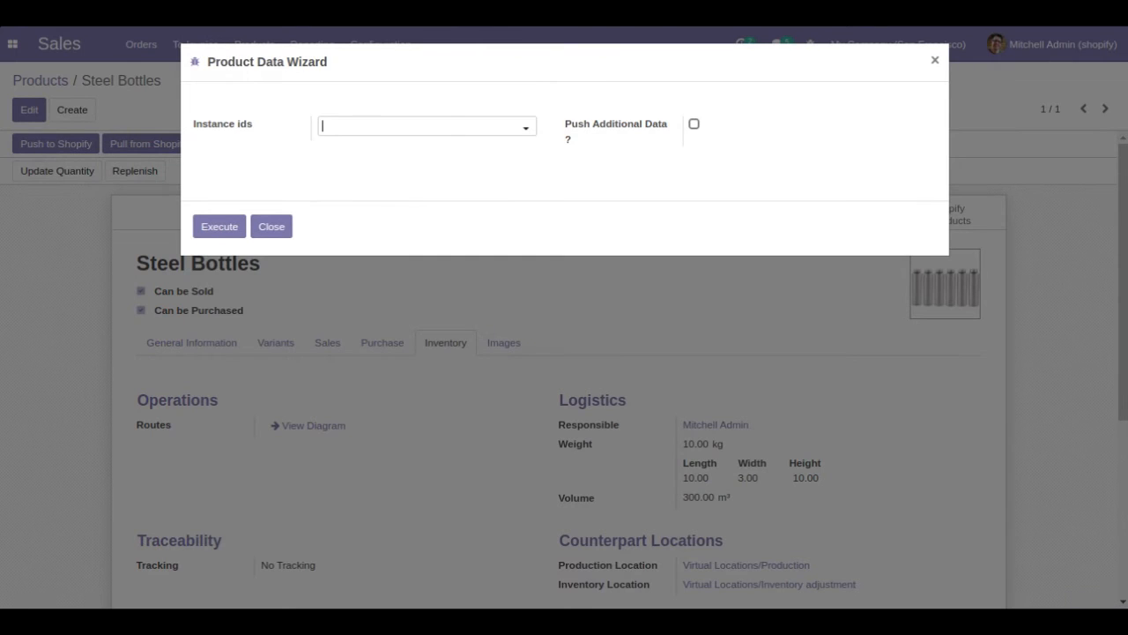
click(399, 132)
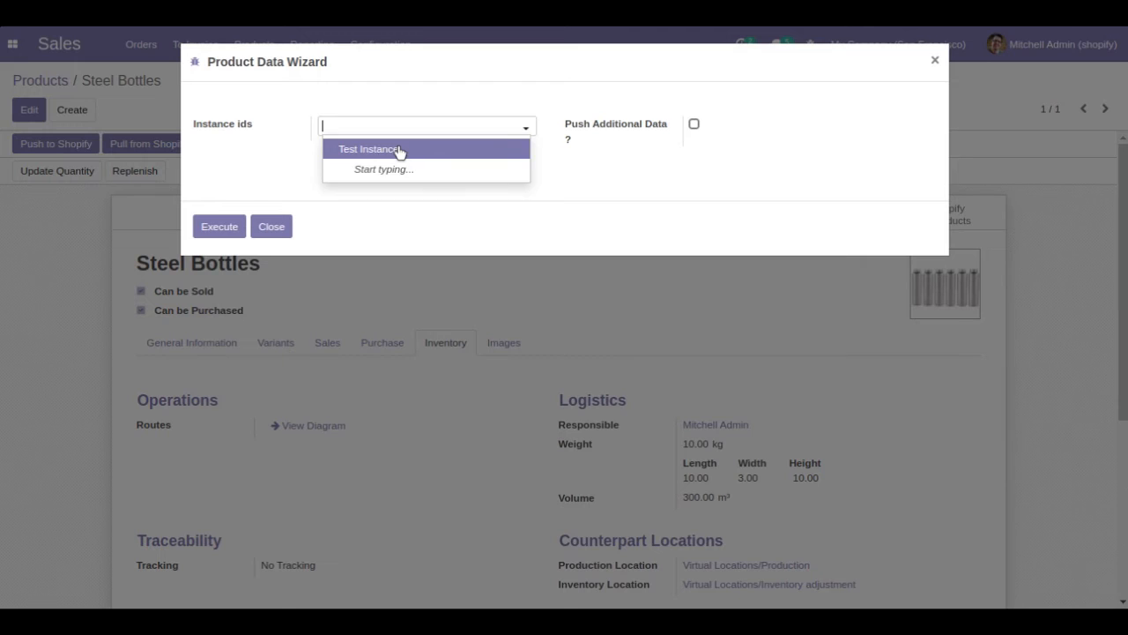
click(397, 149)
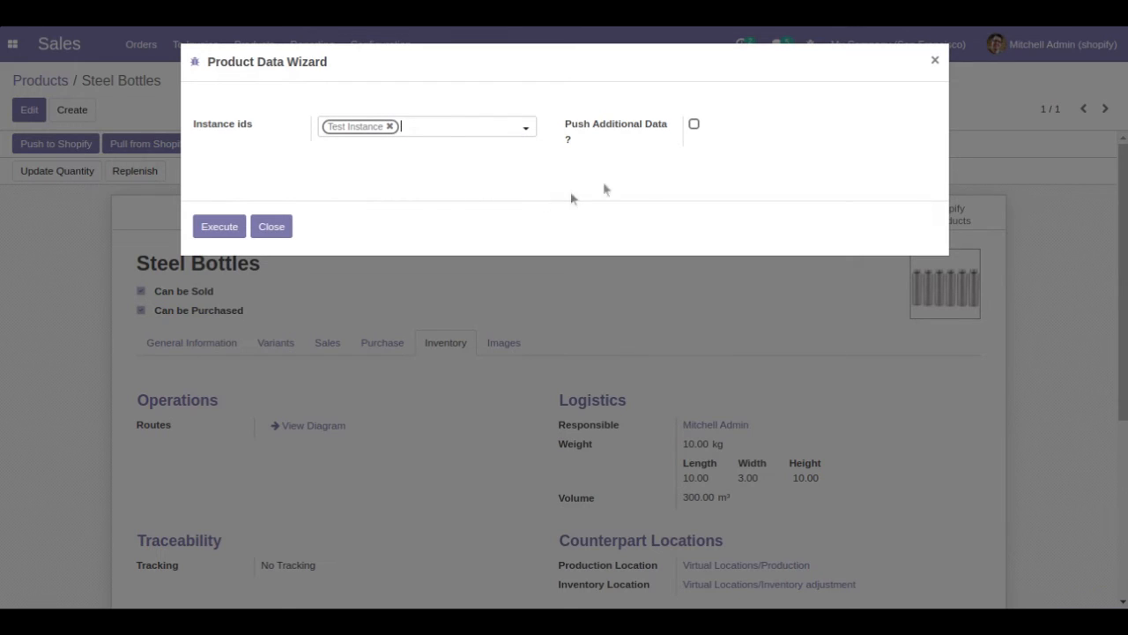
click(695, 126)
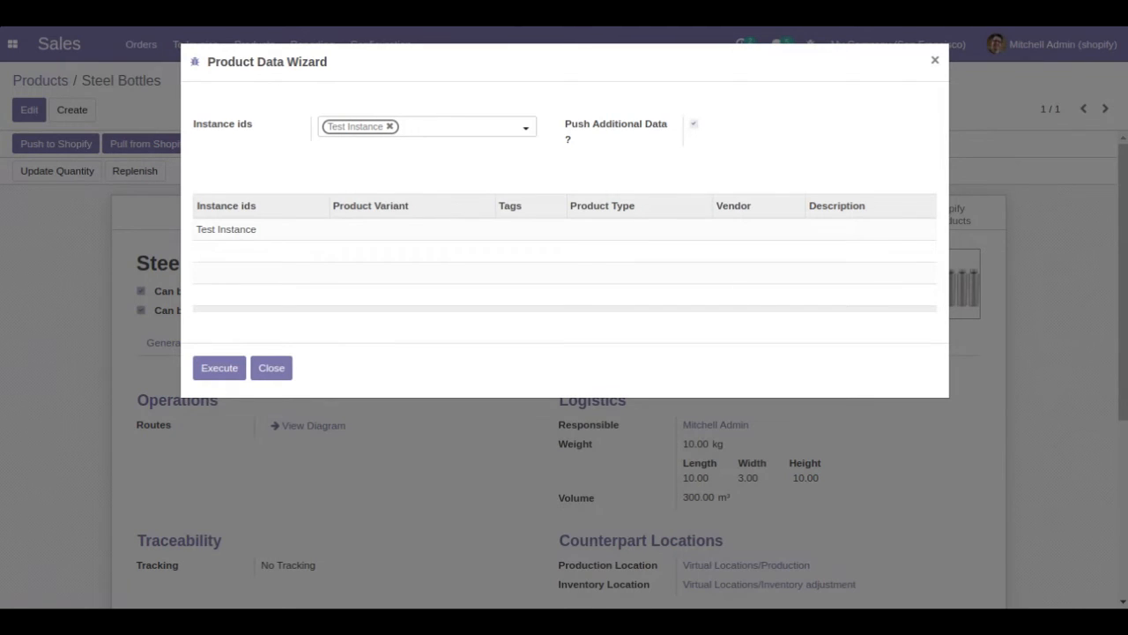
- In Test Instance's additional data, enable setting the Shopify price at 1500 without the image, save it and execute the push
click(264, 235)
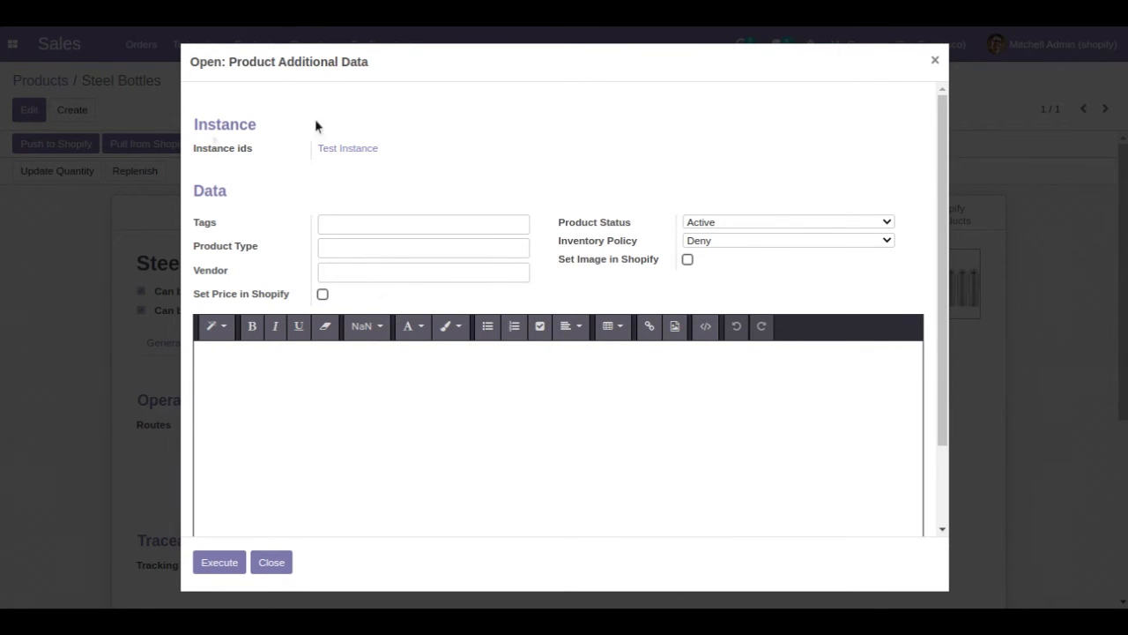
mouse_move(941, 126)
mouse_down()
mouse_move(940, 276)
mouse_move(940, 109)
mouse_up()
click(689, 264)
click(322, 294)
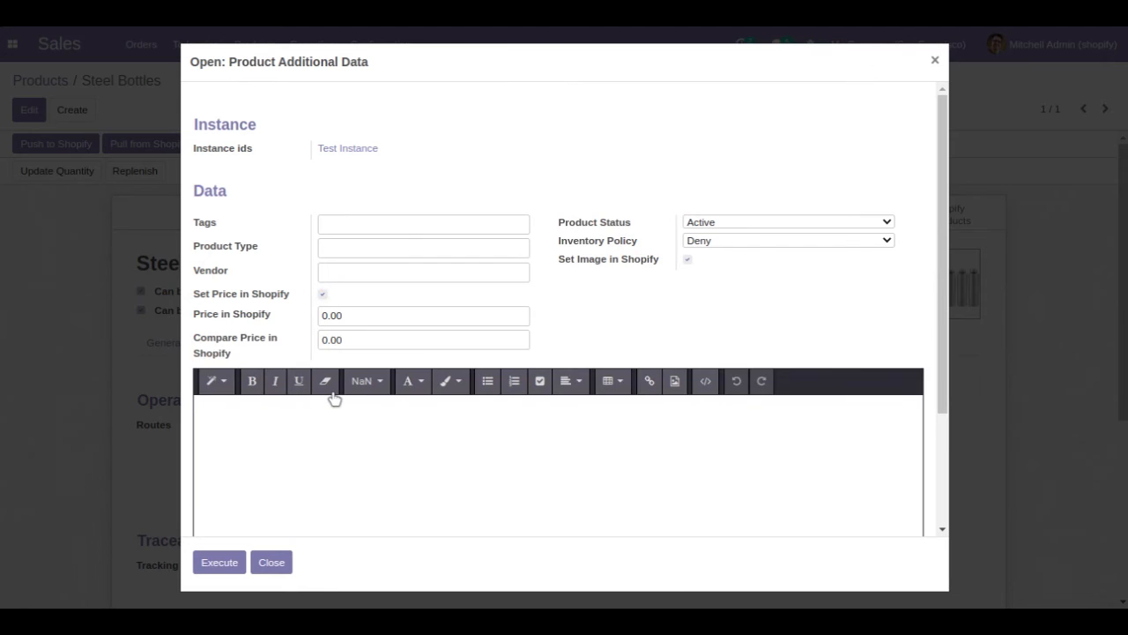
drag(360, 315, 284, 308)
text(1500)
click(351, 221)
click(359, 246)
click(359, 272)
click(687, 259)
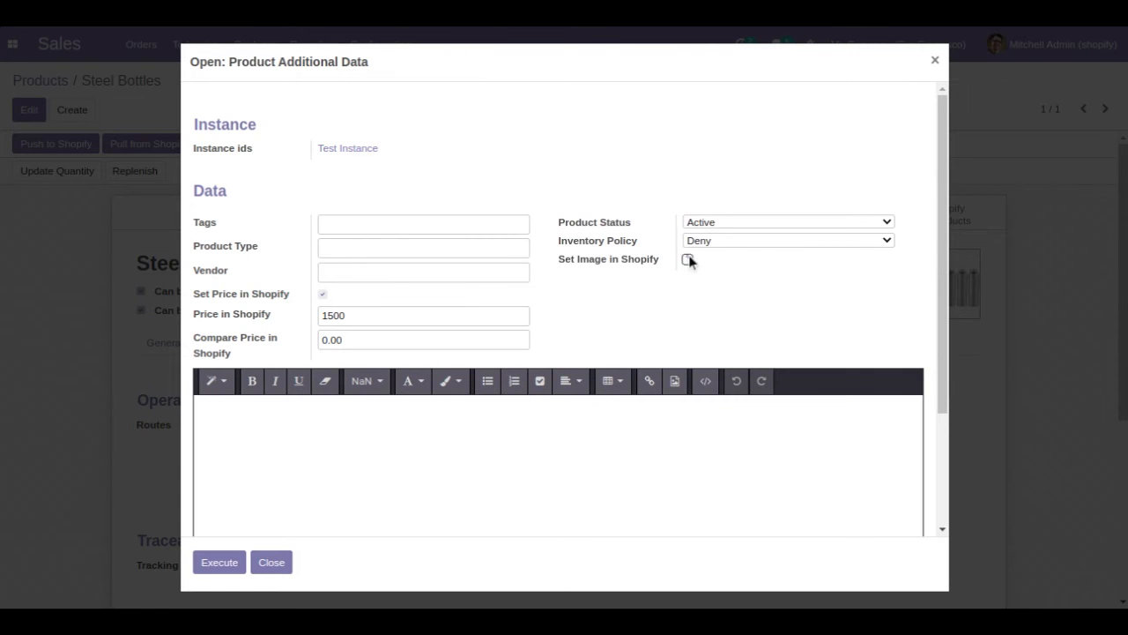
click(228, 564)
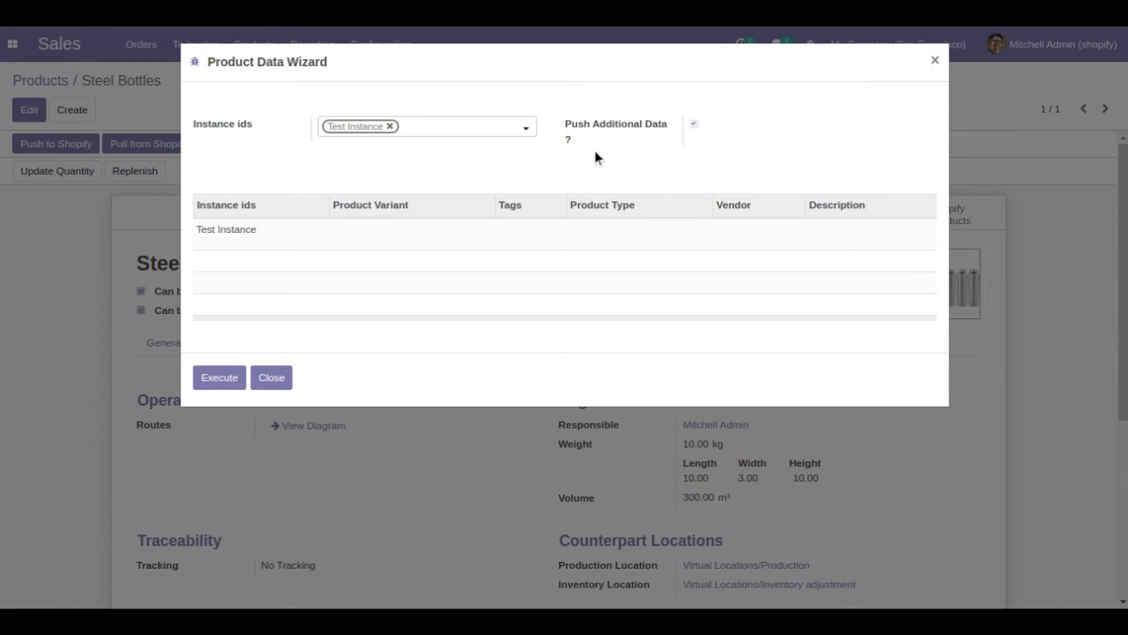
click(216, 381)
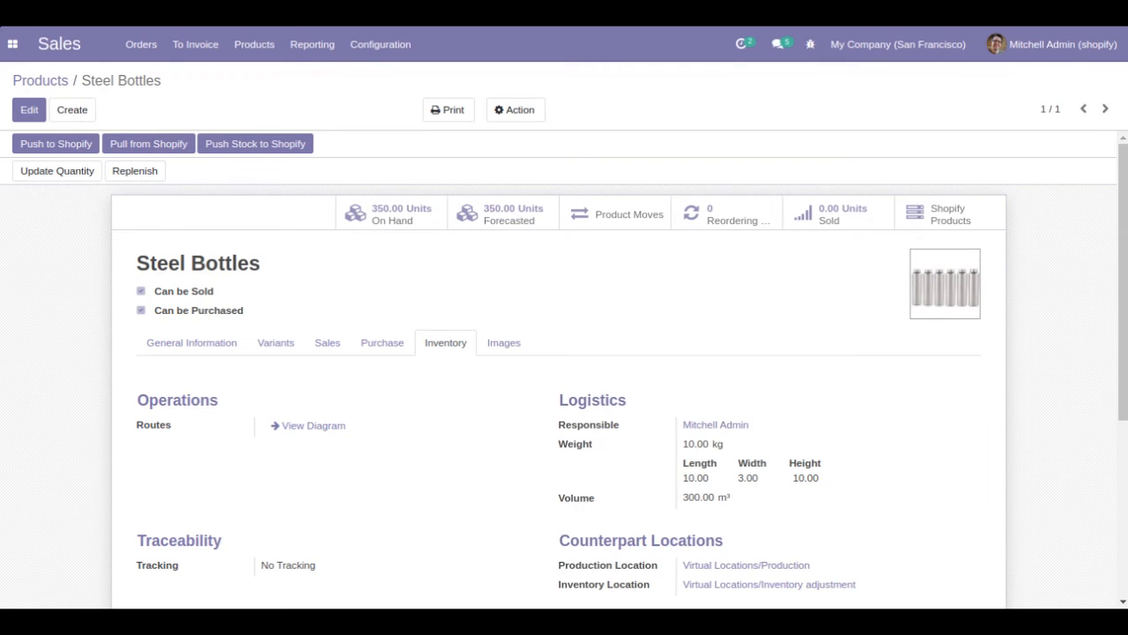
- Switch to the Shopify Connector app and check the Steel Bottles export in the queue jobs
click(13, 43)
click(69, 117)
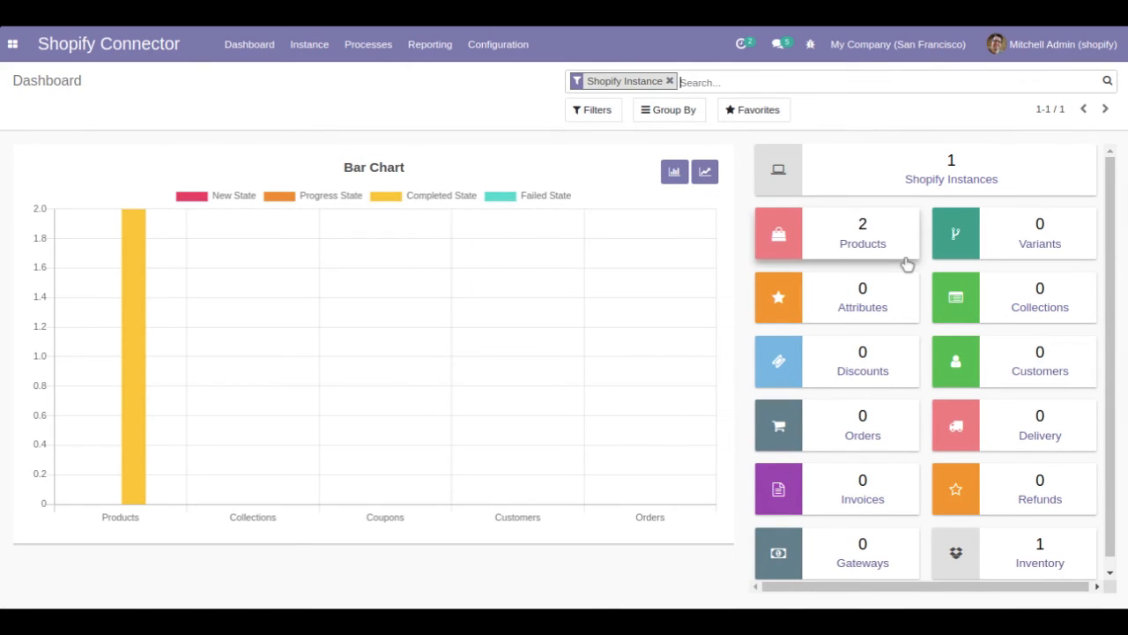
click(373, 51)
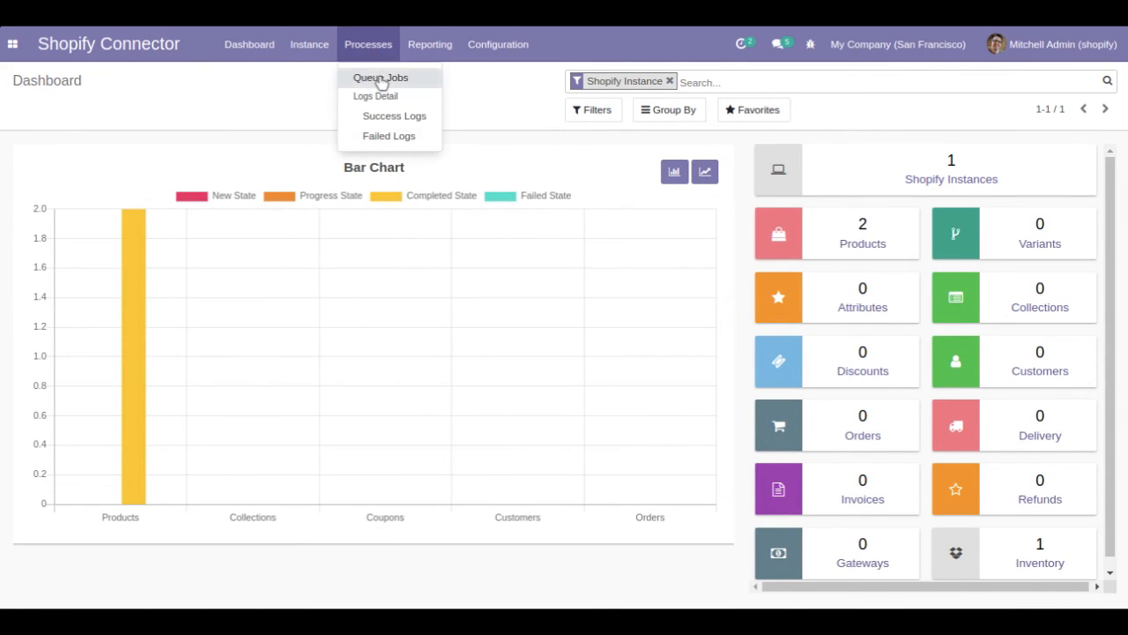
click(380, 79)
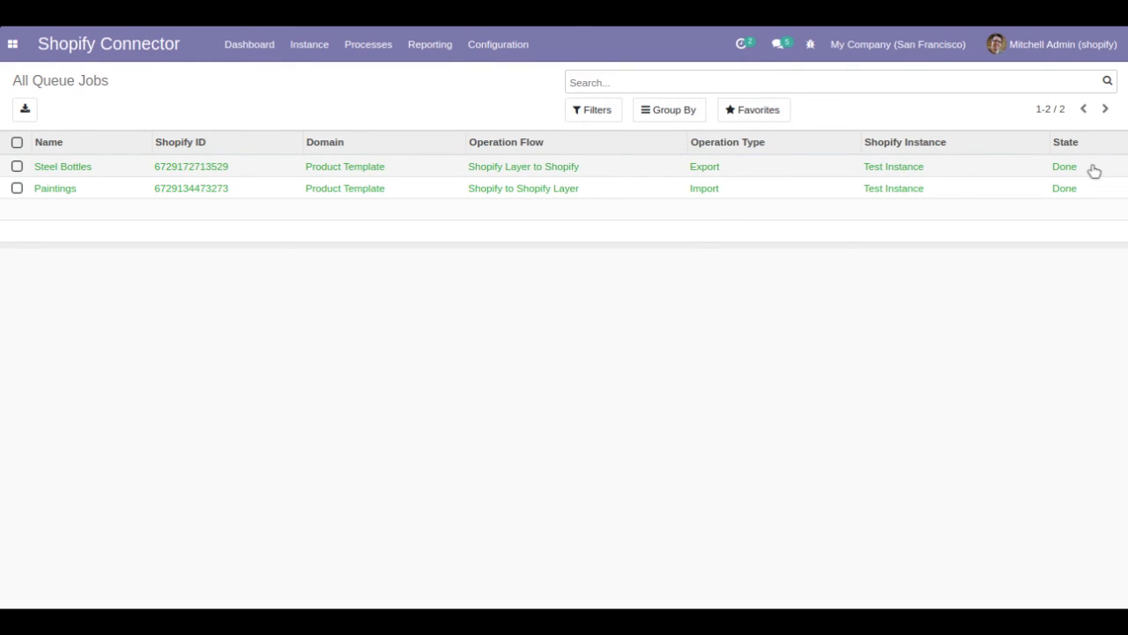
- Open the Steel Bottles record in the Shopify product templates and check its regular price, Shopify product ID and creation and update dates
click(264, 52)
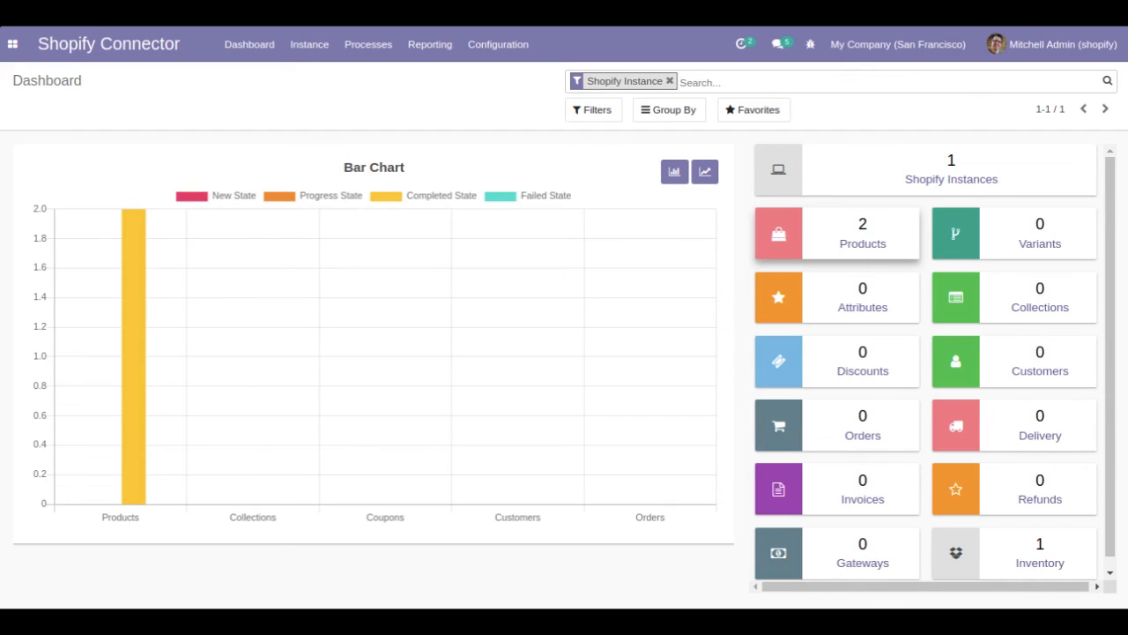
click(843, 249)
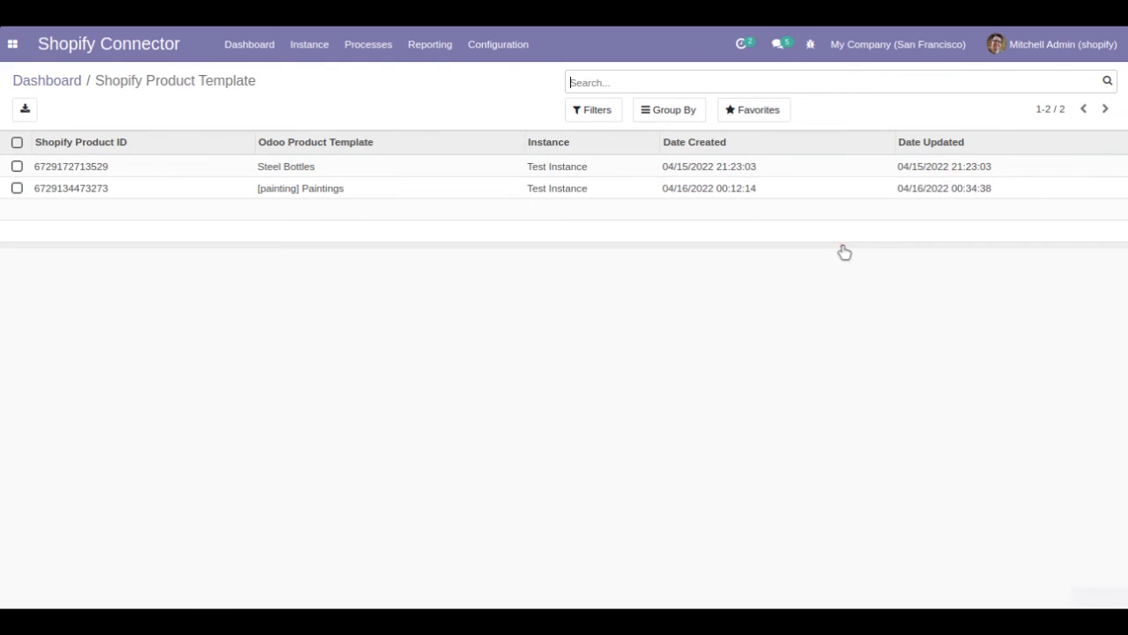
click(291, 174)
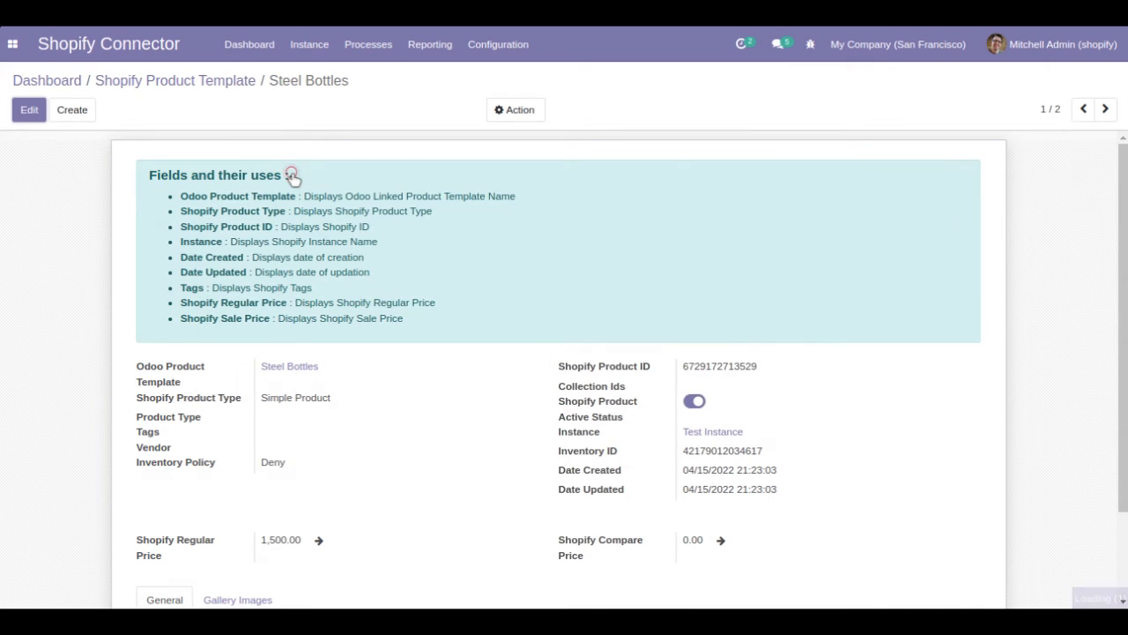
scroll(728, 471, down, 3)
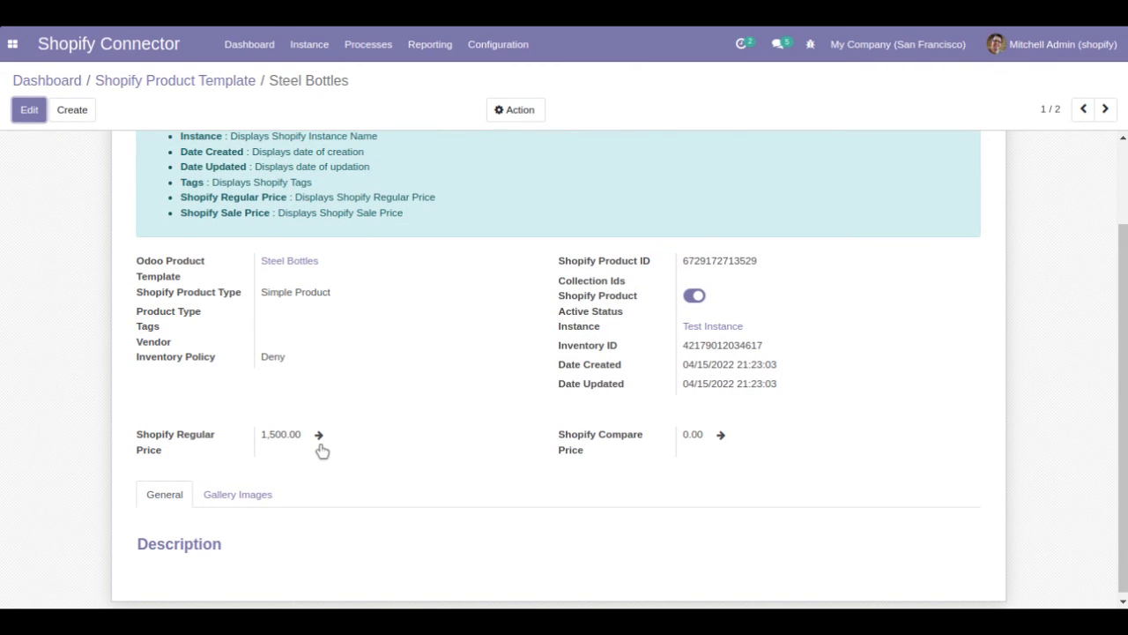
drag(763, 262, 681, 259)
drag(792, 381, 684, 364)
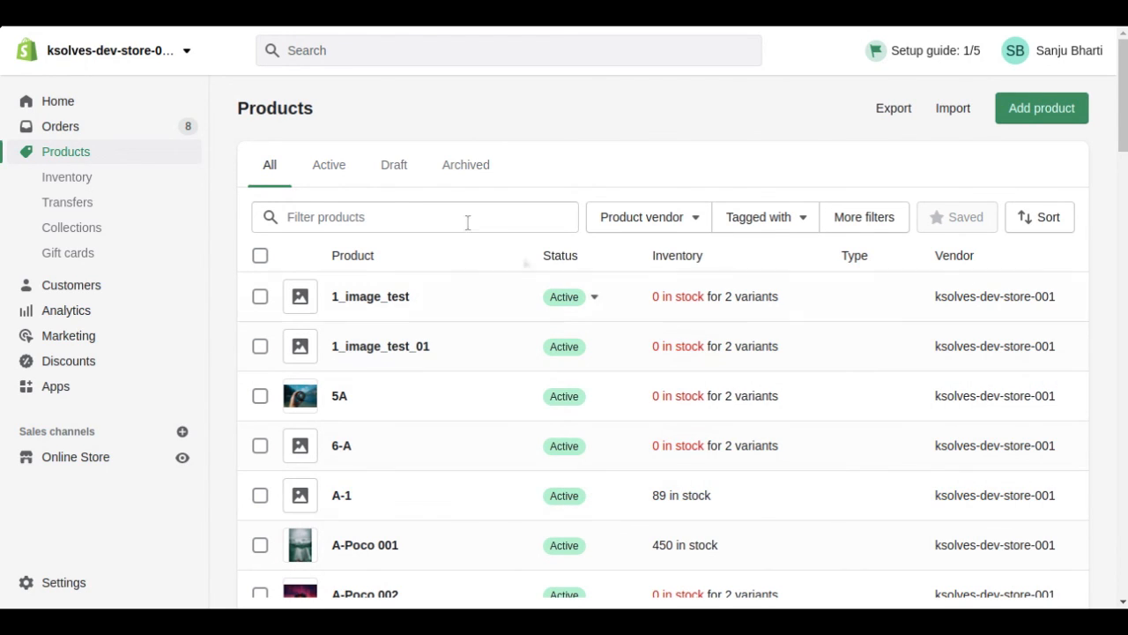
- In the Shopify admin, search the products for "steel" and open Steel Bottles to check its pricing and inventory
click(417, 215)
text(steel)
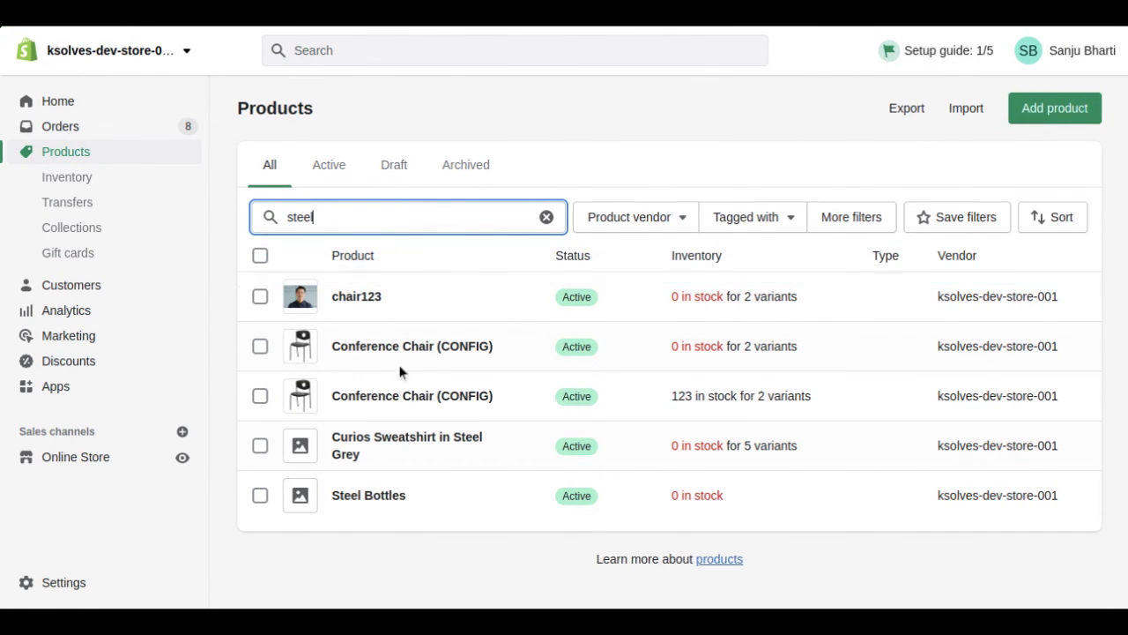
click(403, 499)
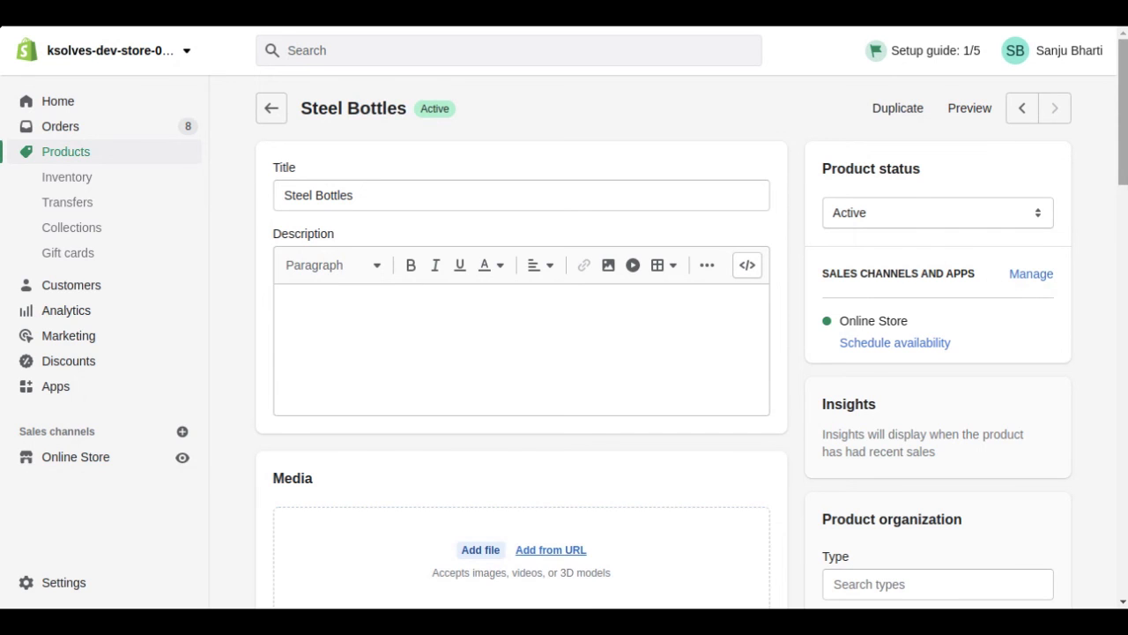
scroll(1063, 295, down, 5)
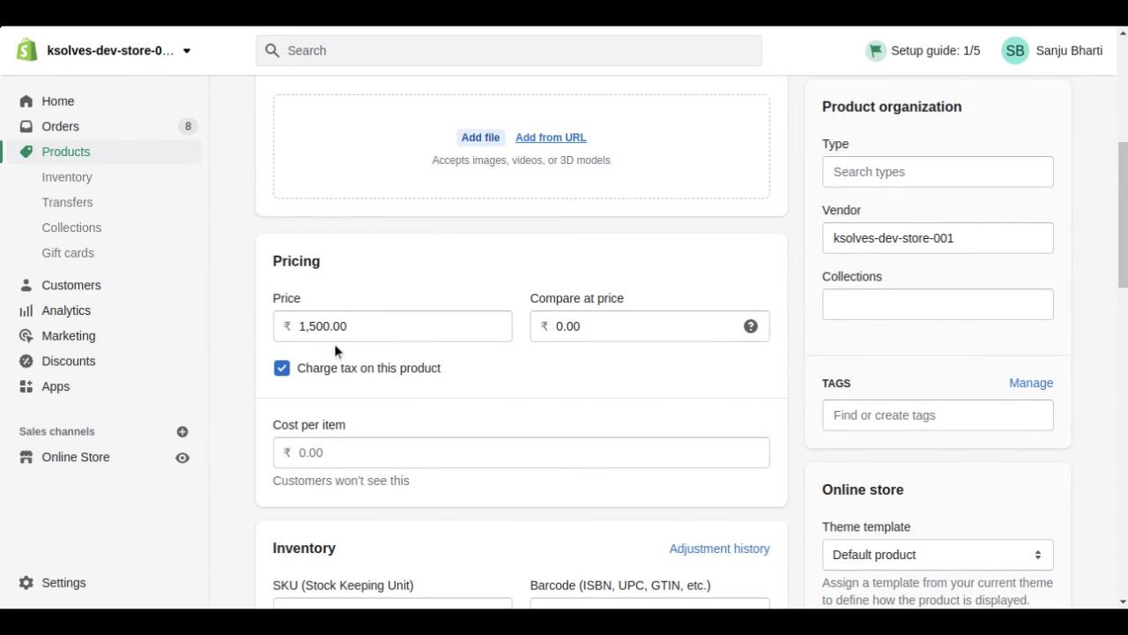
scroll(726, 426, down, 3)
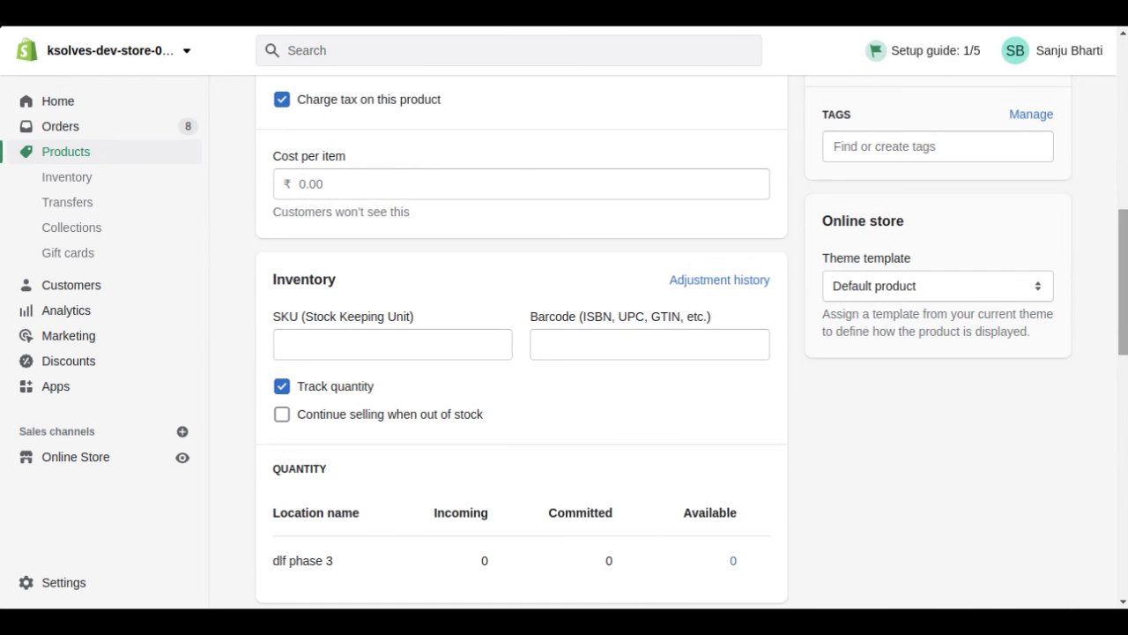